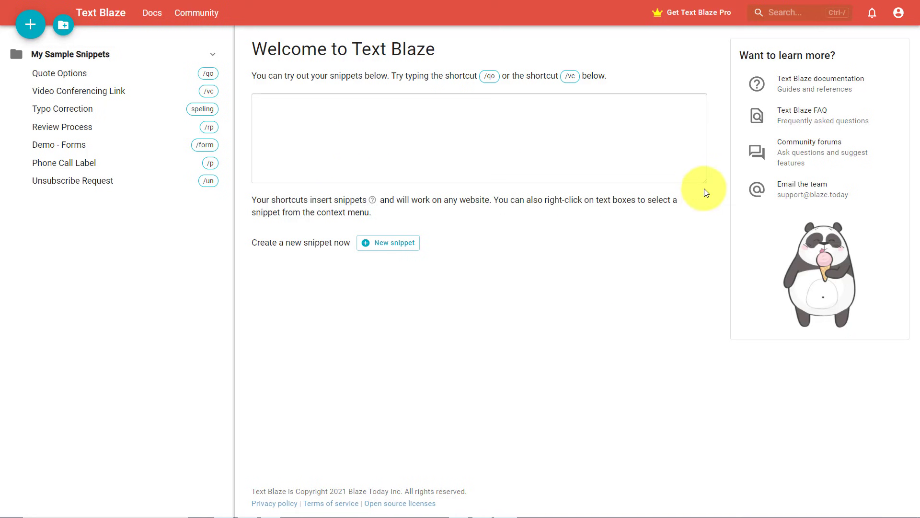
# Step: Make the try-out box taller and expand the Quote Options snippet with /qo
pyautogui.moveTo(705, 181); pyautogui.dragTo(676, 329)
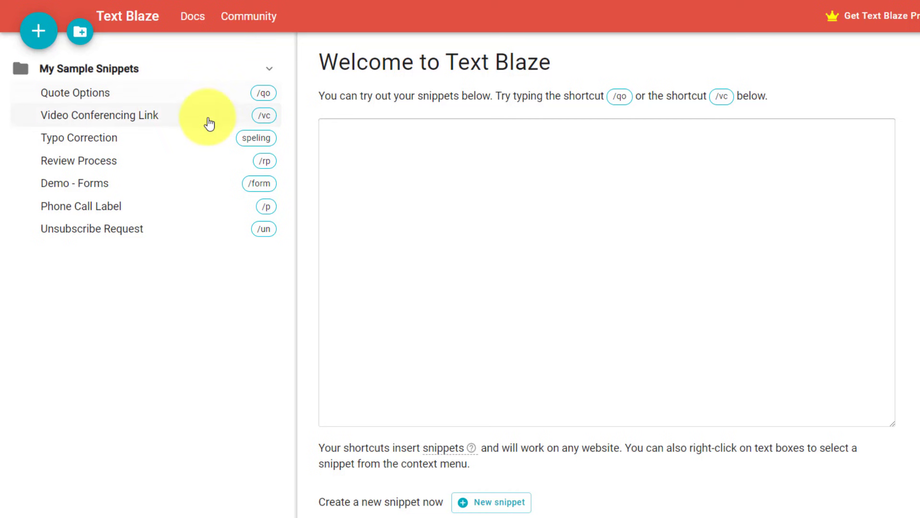
pyautogui.click(373, 141)
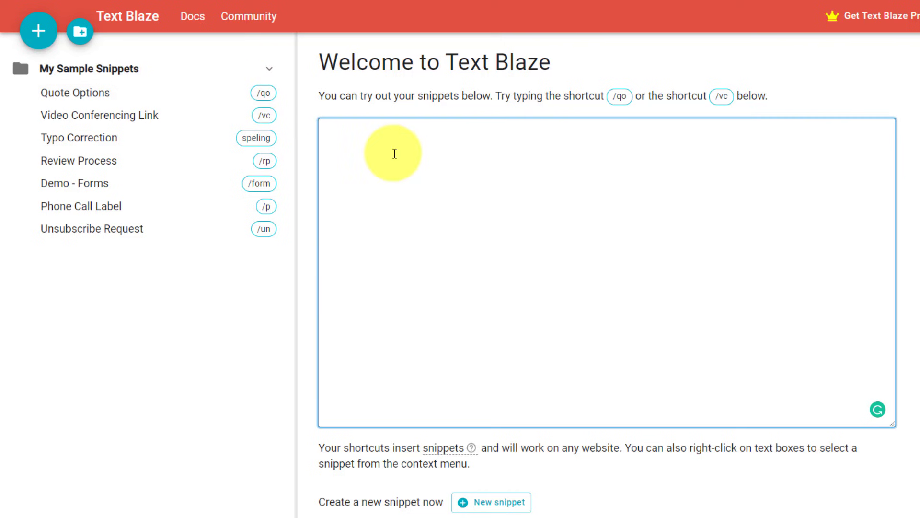
pyautogui.write('/qo')
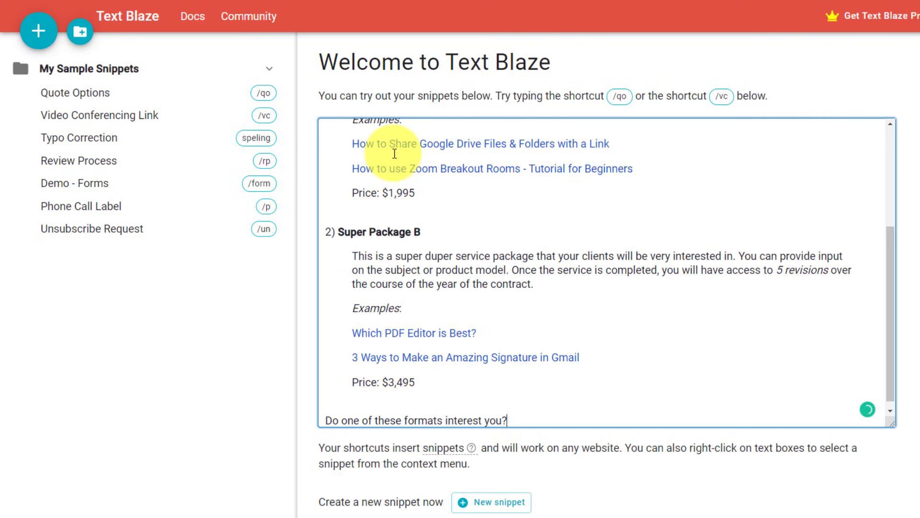
# Step: Scroll through the expanded package-options quote, then select all of it and delete it
pyautogui.scroll(4, 642, 252)
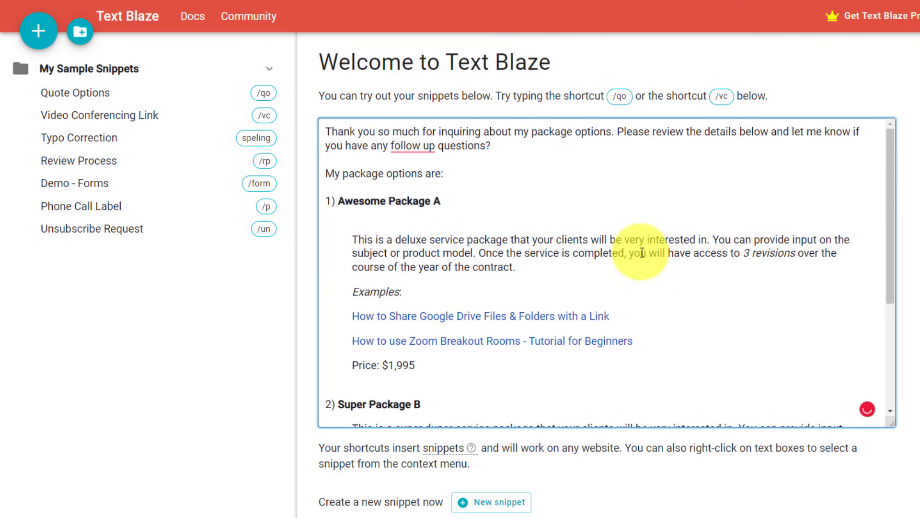
pyautogui.scroll(-4, 642, 252)
pyautogui.scroll(5, 642, 252)
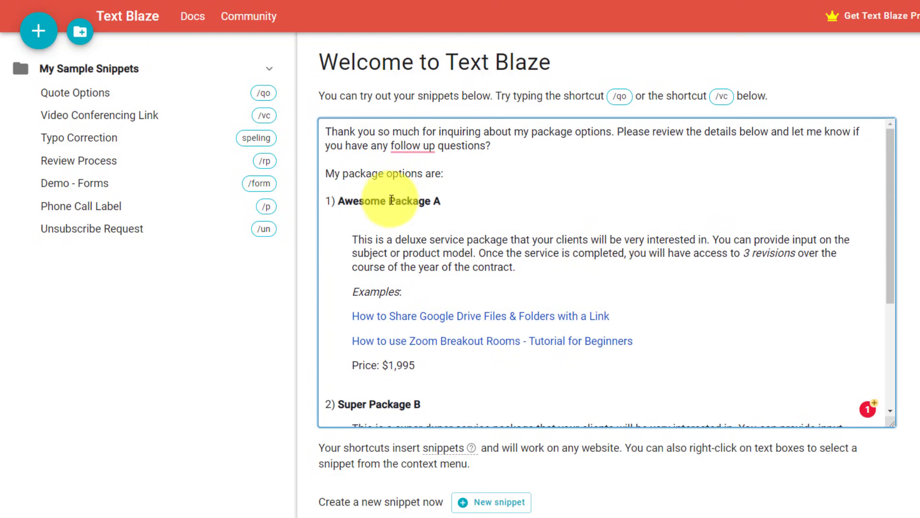
pyautogui.scroll(-4, 561, 201)
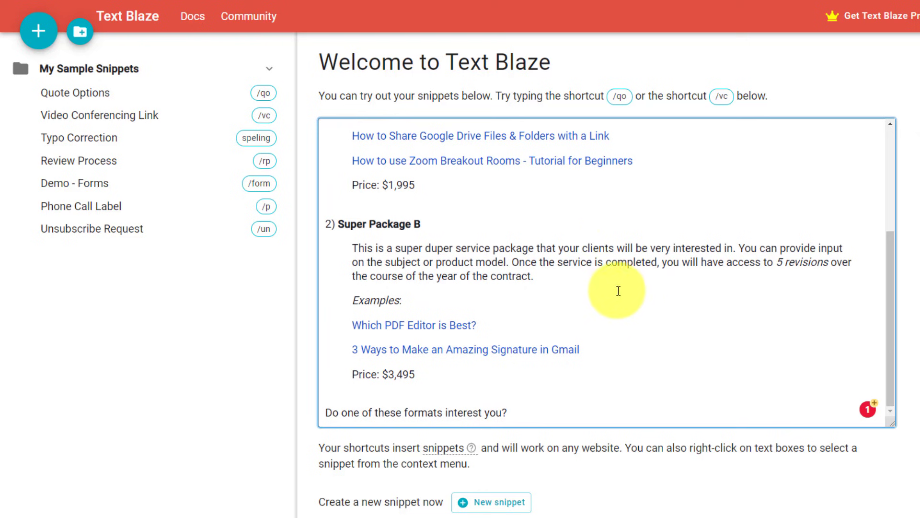
pyautogui.scroll(4, 624, 287)
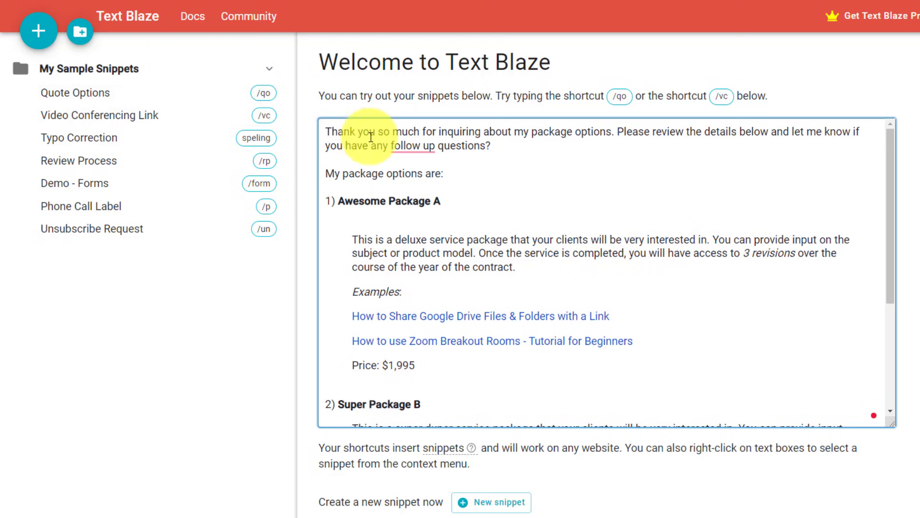
pyautogui.moveTo(328, 134); pyautogui.dragTo(508, 426)
pyautogui.press('BackSpace')
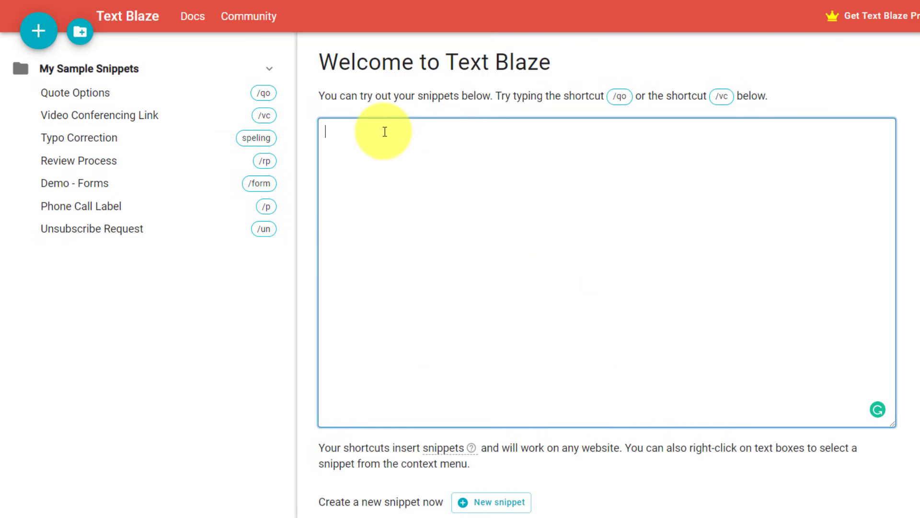
# Step: Expand the Video Conferencing Link snippet with /vc, then select all and delete it
pyautogui.write('/vc')
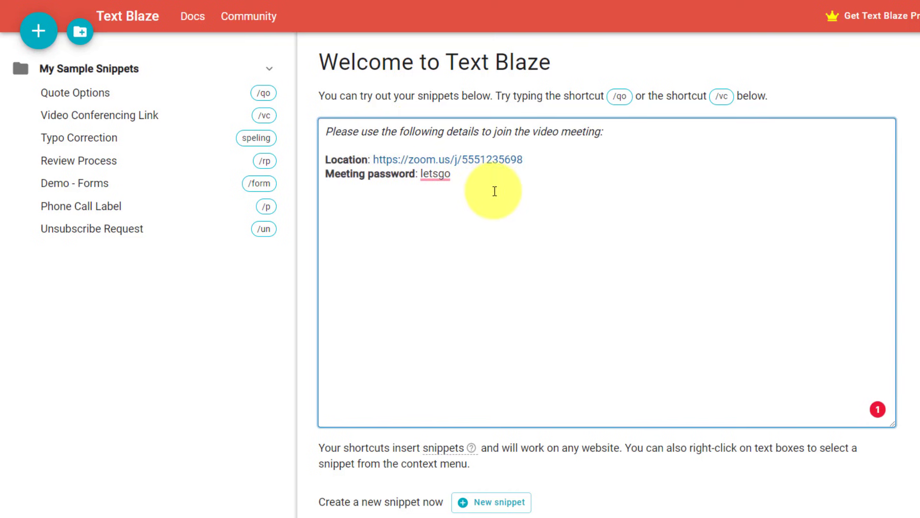
pyautogui.hotkey('ctrl', 'a')
pyautogui.press('BackSpace')
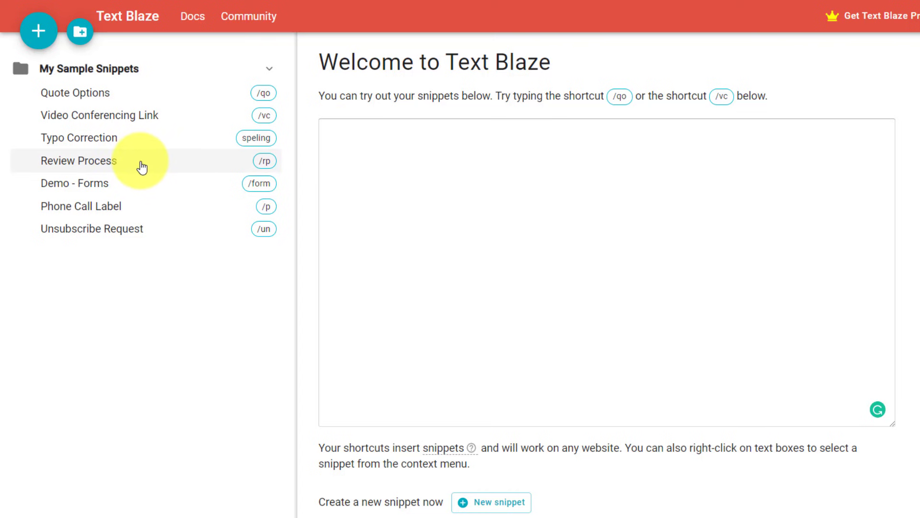
# Step: Insert the Review Process snippet via /rp, entering the recipient's name in its Name field
pyautogui.click(359, 134)
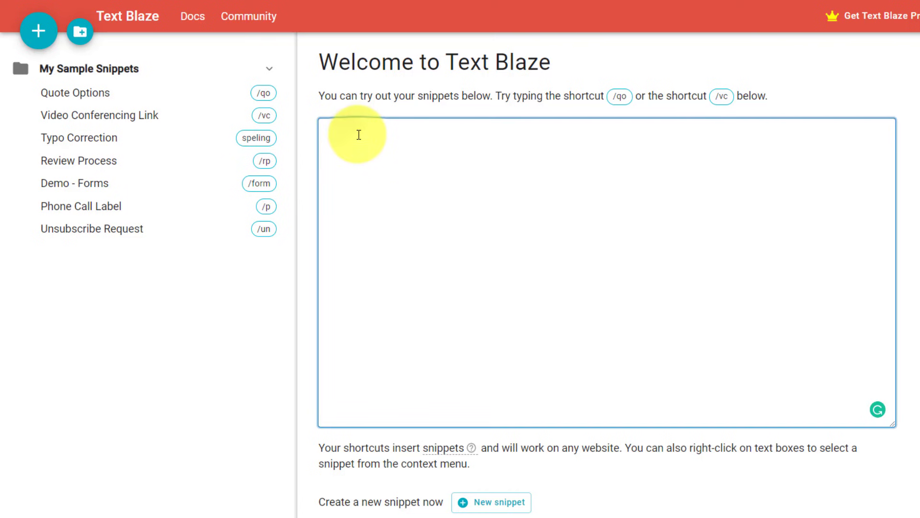
pyautogui.write('/rp')
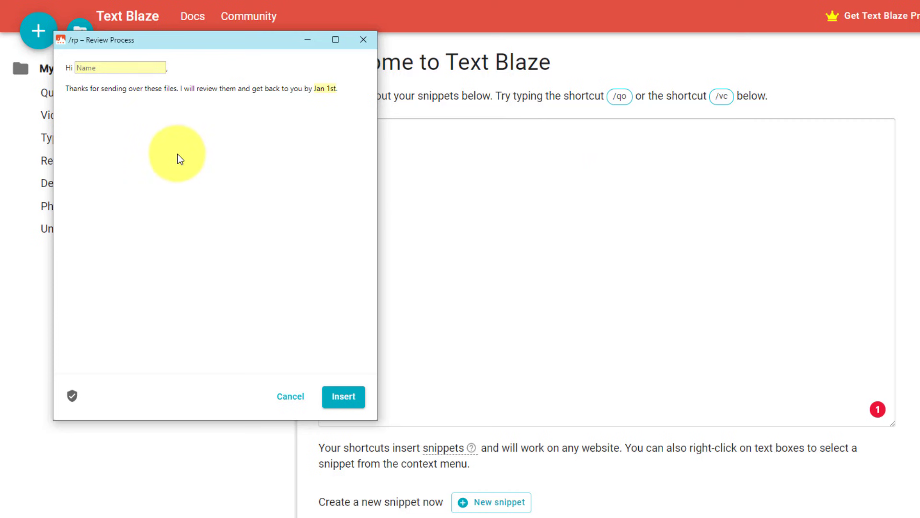
pyautogui.write('Jane')
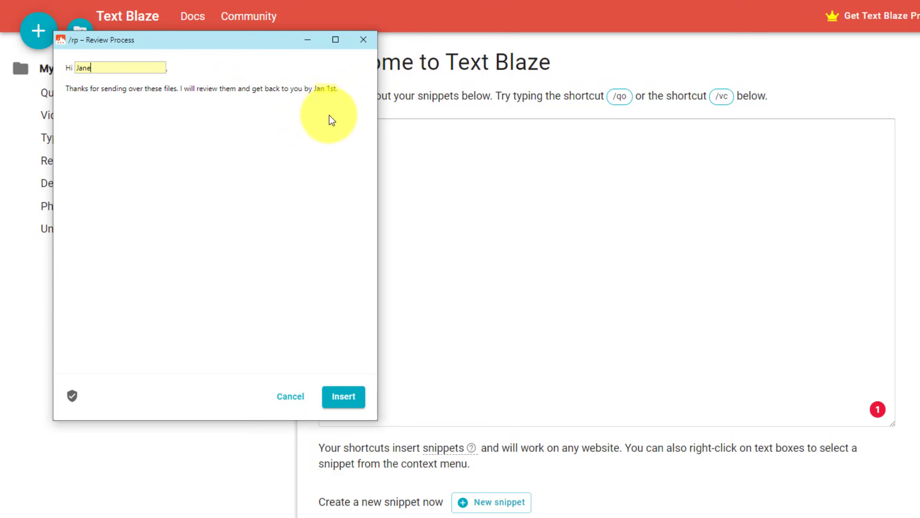
pyautogui.click(344, 396)
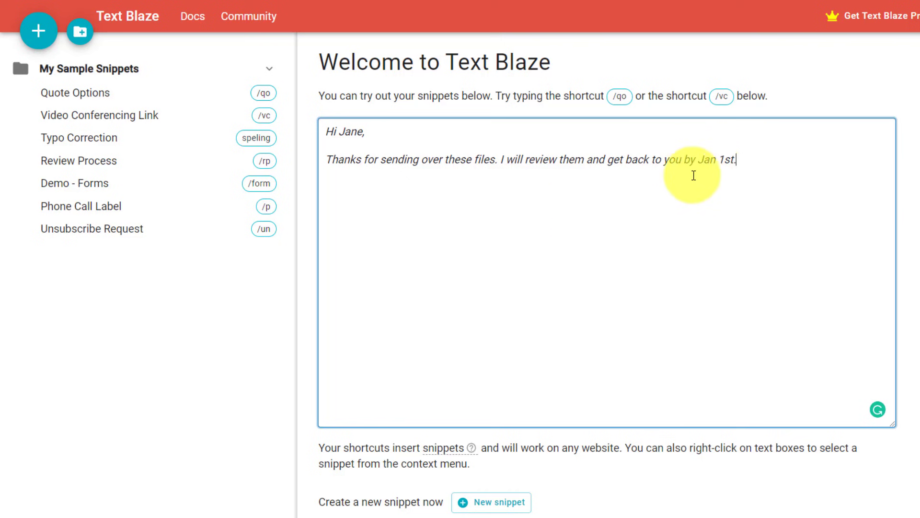
# Step: Open Review Process from My Sample Snippets to view its name field and date formula
pyautogui.click(146, 161)
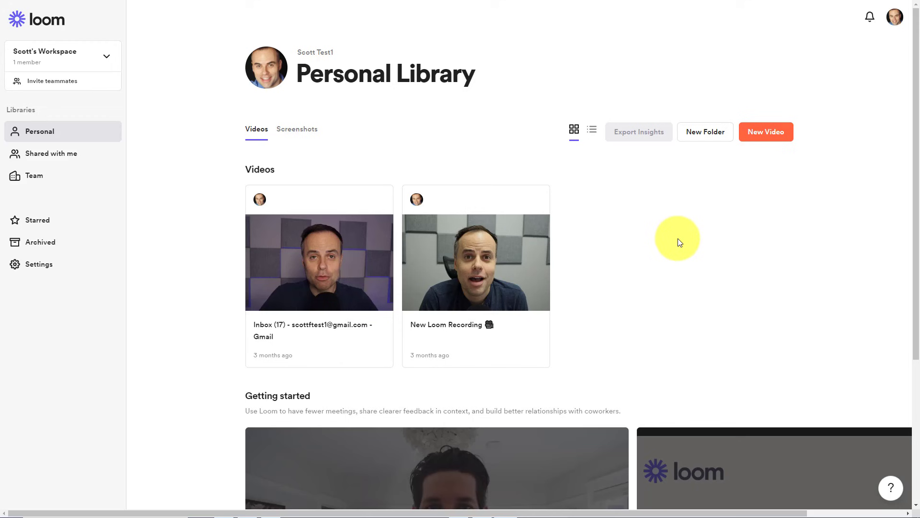
# Step: Start a new Loom screen-and-camera recording and resize the webcam bubble to small, then medium
pyautogui.click(766, 137)
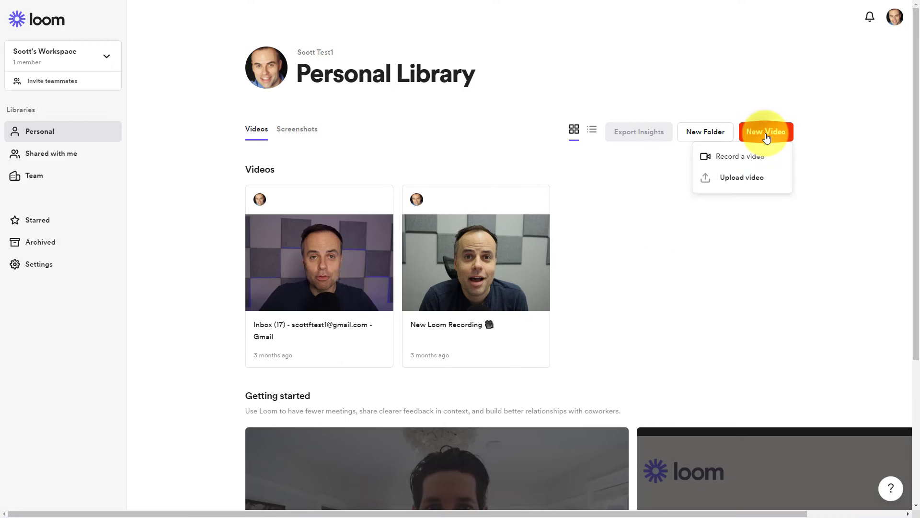
pyautogui.click(744, 159)
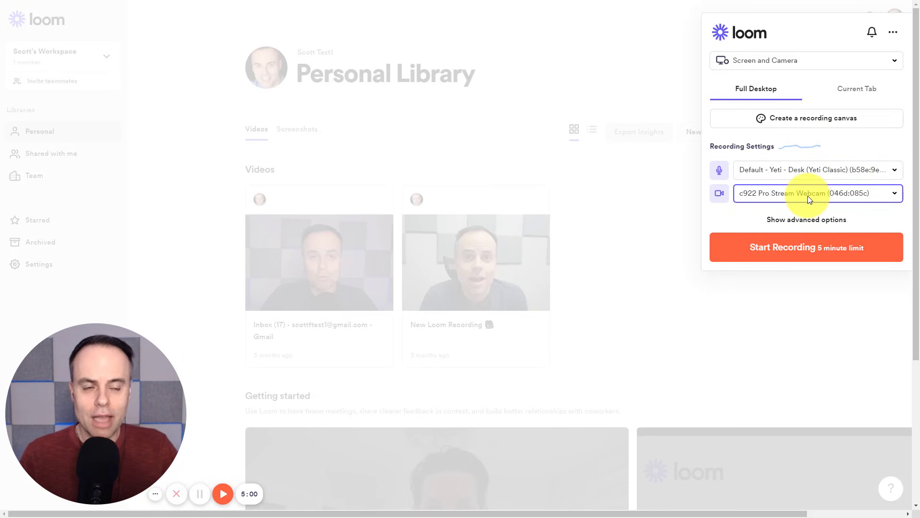
pyautogui.moveTo(91, 336)
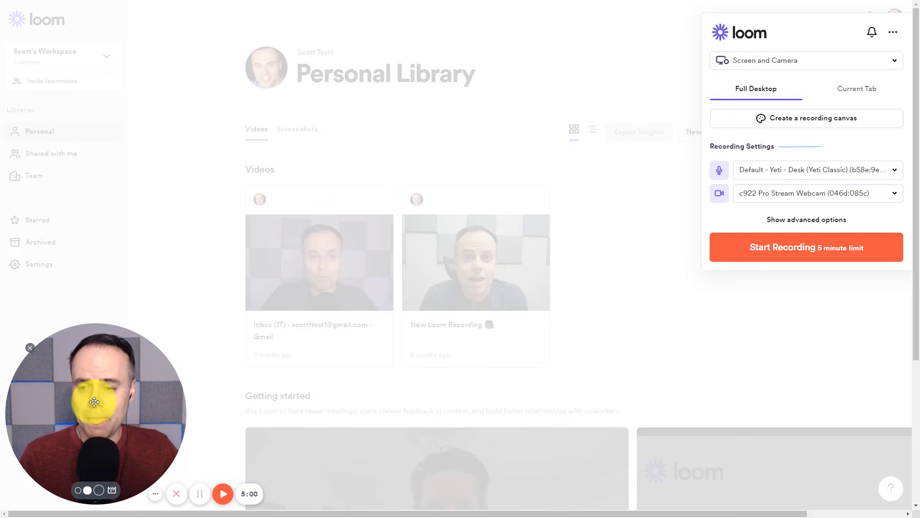
pyautogui.click(78, 491)
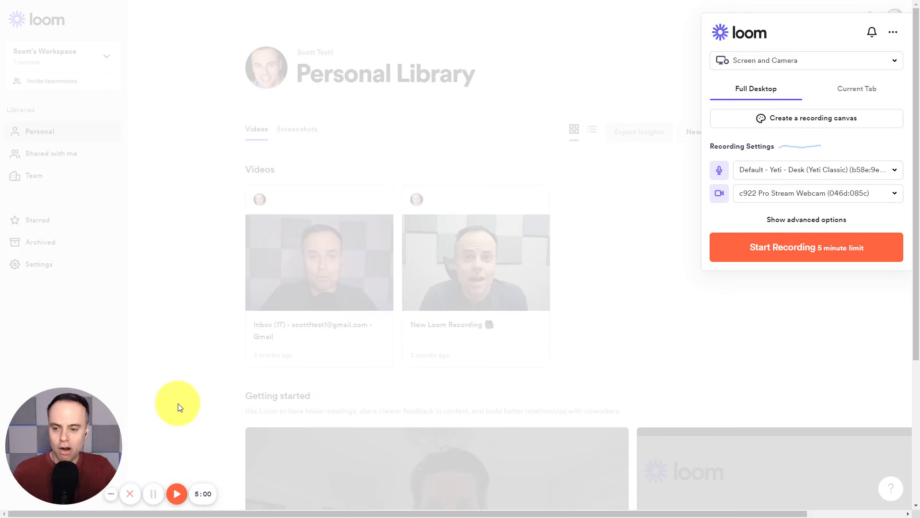
pyautogui.moveTo(82, 456)
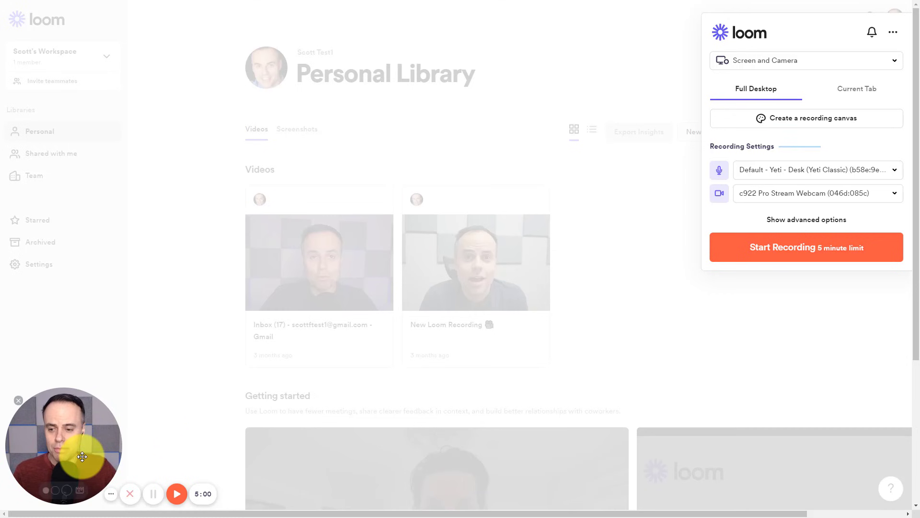
pyautogui.click(55, 489)
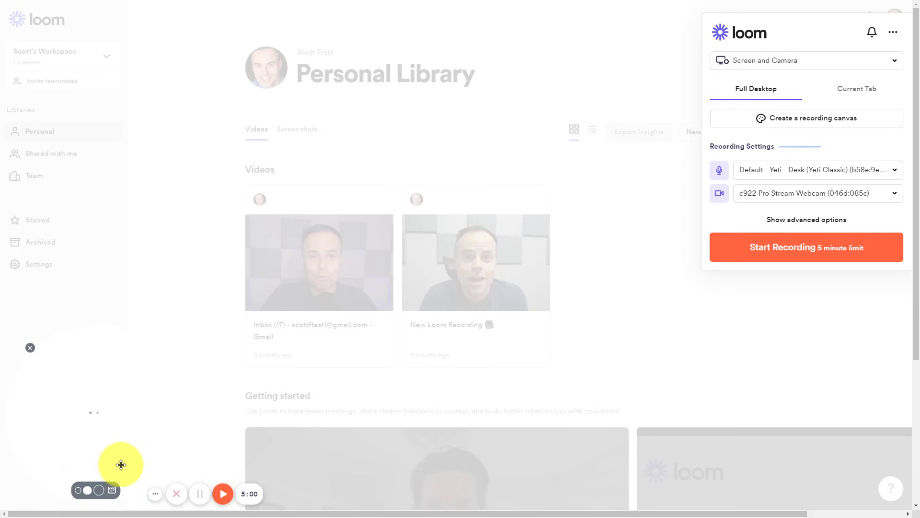
# Step: Preview the bokeh lights background, then choose Blur for the webcam background and apply it
pyautogui.click(110, 491)
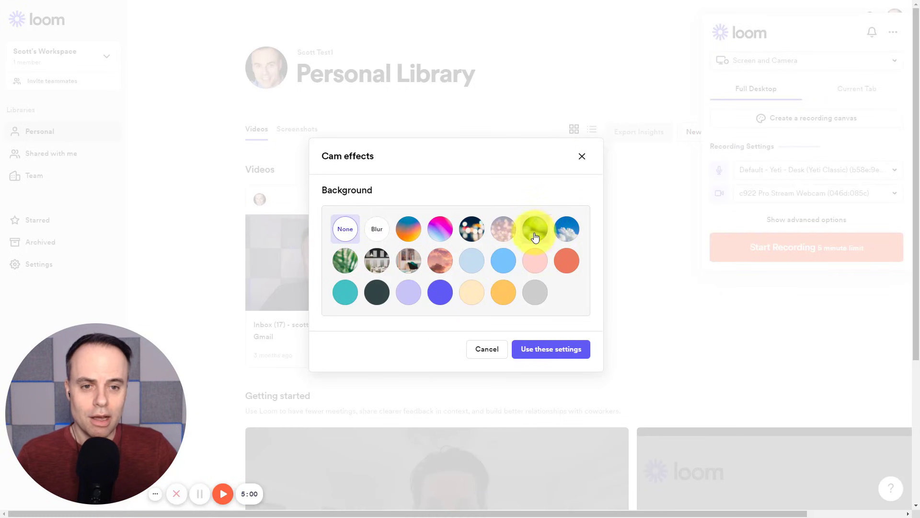
pyautogui.click(470, 229)
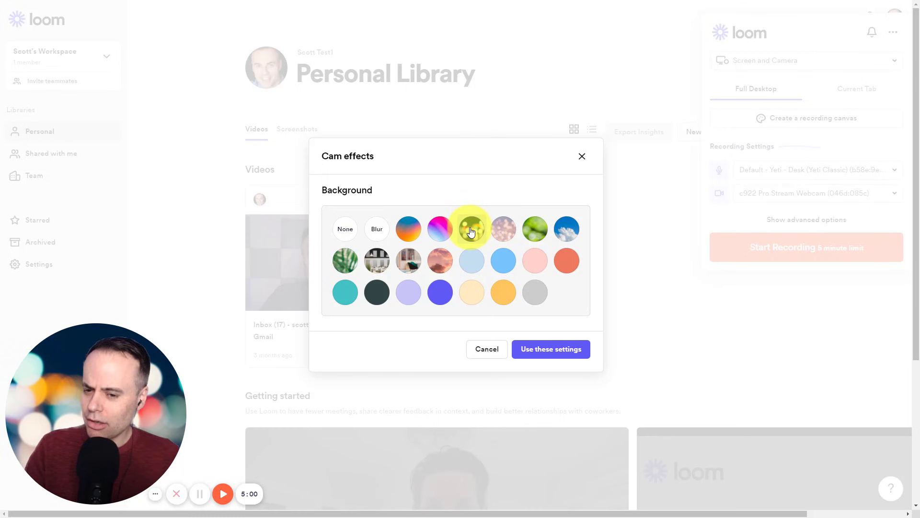
pyautogui.click(375, 232)
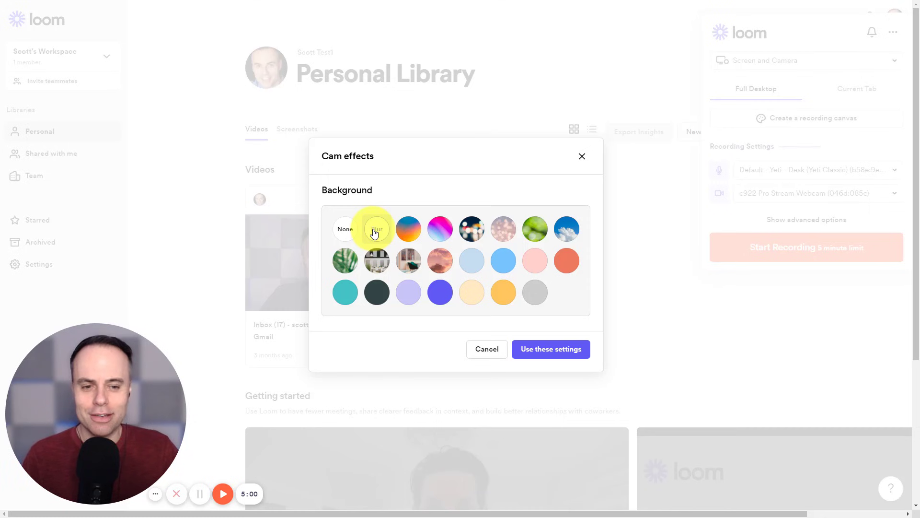
pyautogui.click(561, 350)
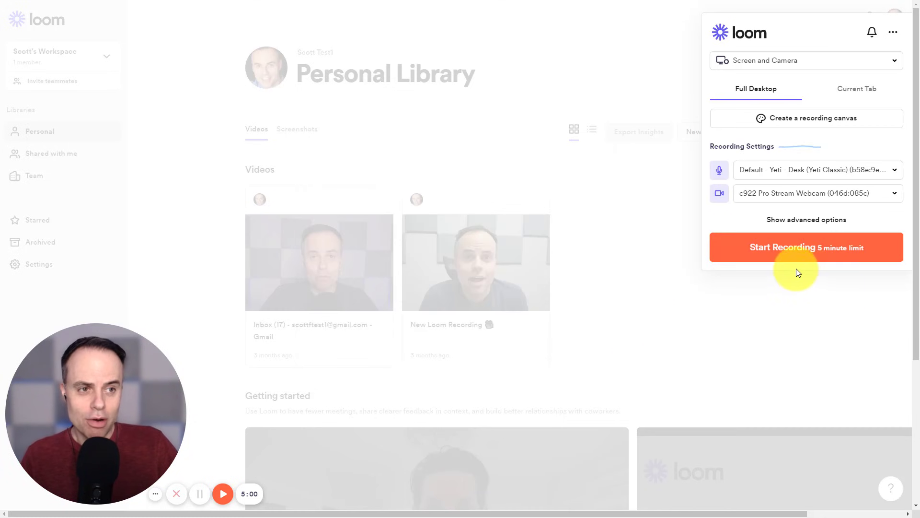
# Step: Record the entire screen over the Personal Library page, then finish the recording
pyautogui.click(801, 250)
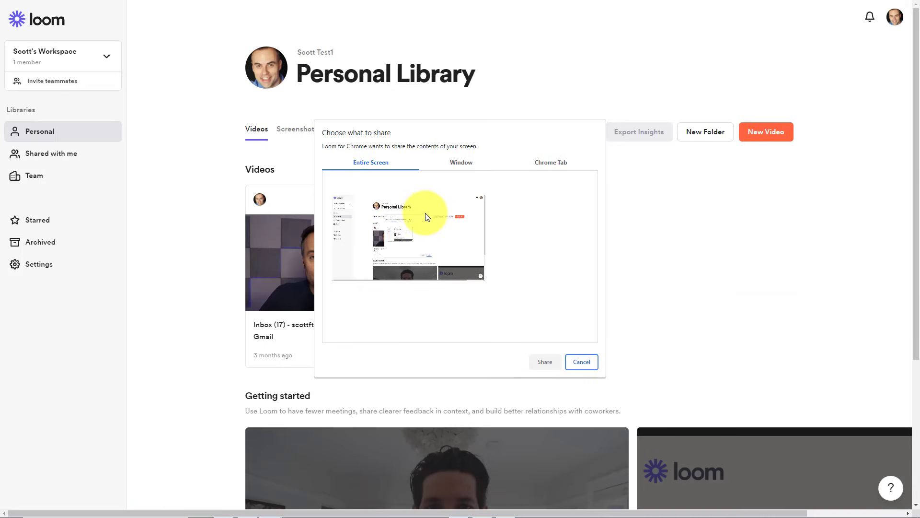
pyautogui.click(424, 219)
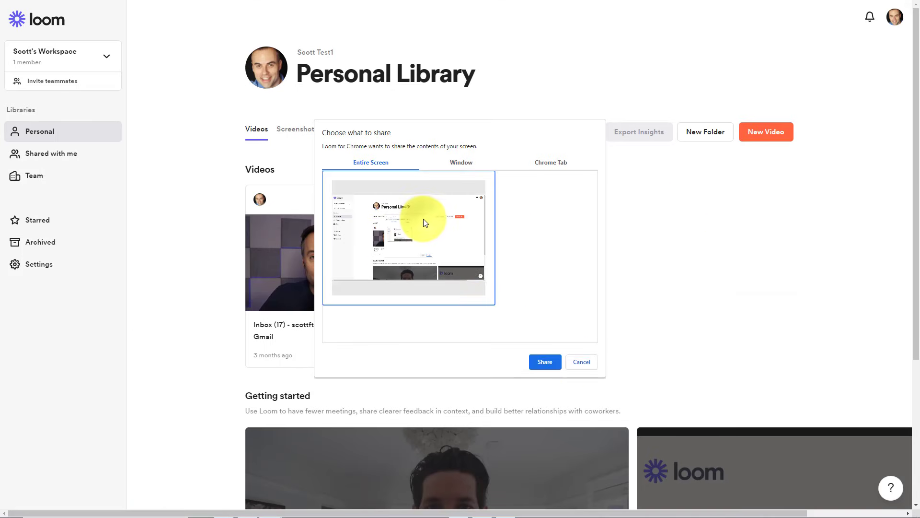
pyautogui.click(545, 362)
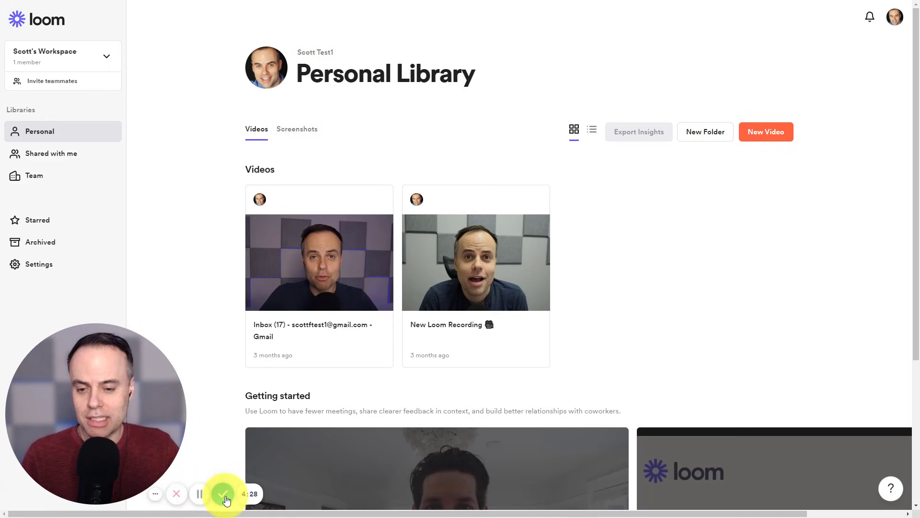
pyautogui.click(223, 494)
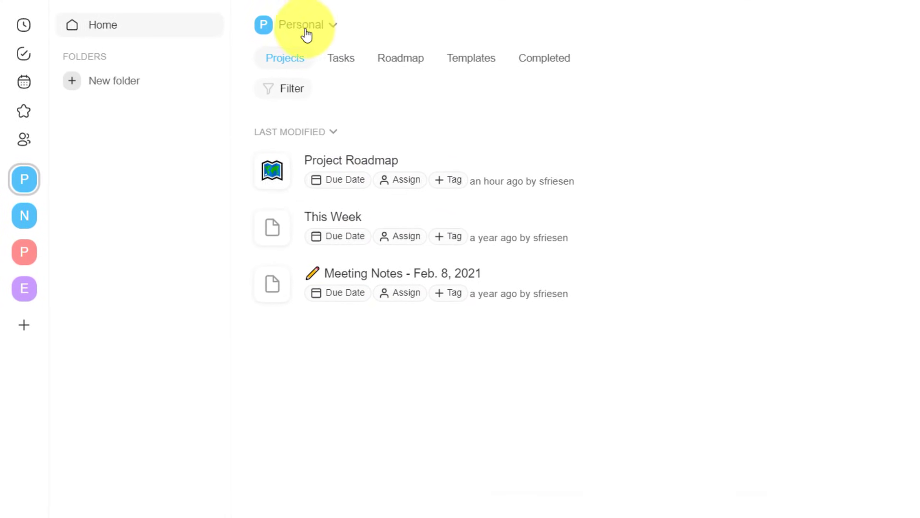
# Step: Open Project Roadmap and scroll through its Background, Ideas, Next Steps and Tasks sections
pyautogui.click(350, 168)
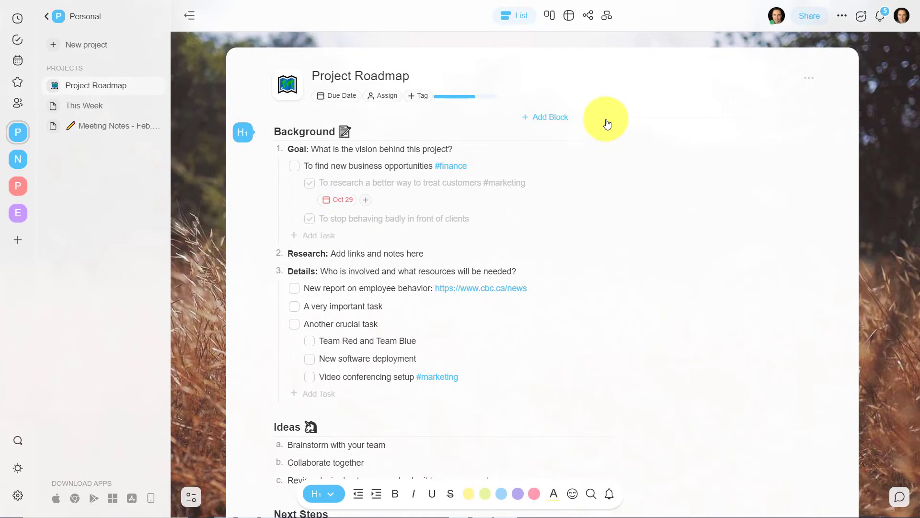
pyautogui.scroll(-4, 604, 123)
pyautogui.scroll(-4, 601, 122)
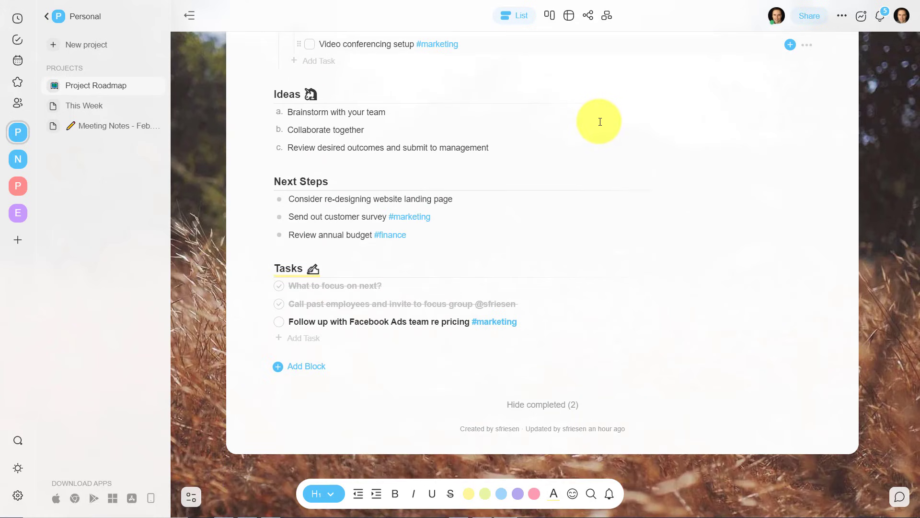
pyautogui.scroll(8, 600, 122)
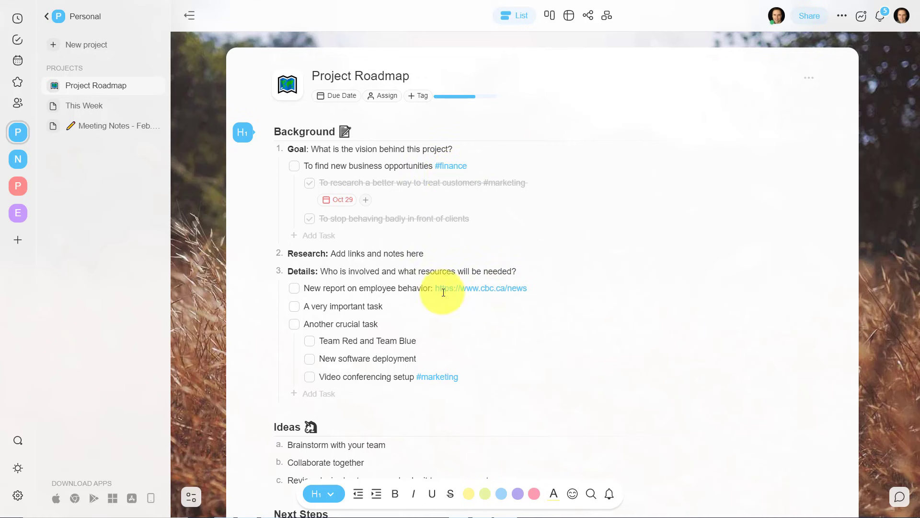
pyautogui.scroll(-7, 450, 343)
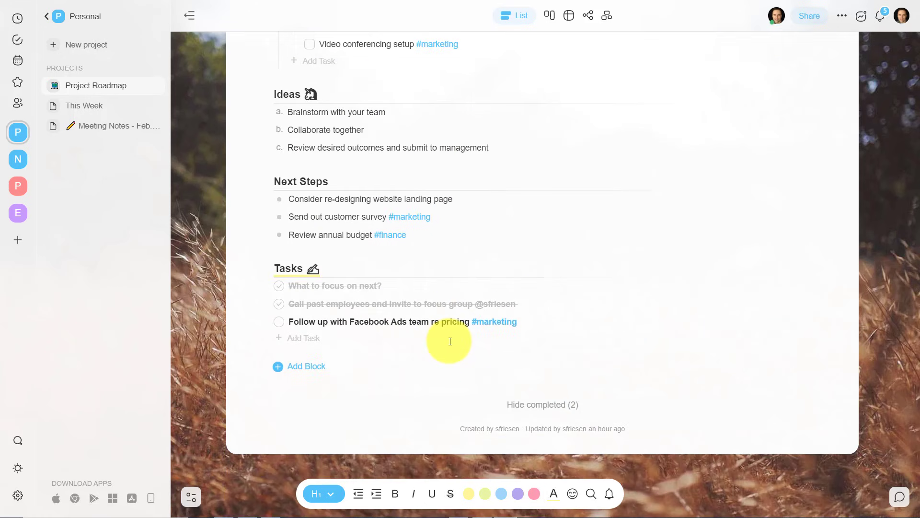
pyautogui.scroll(7, 450, 342)
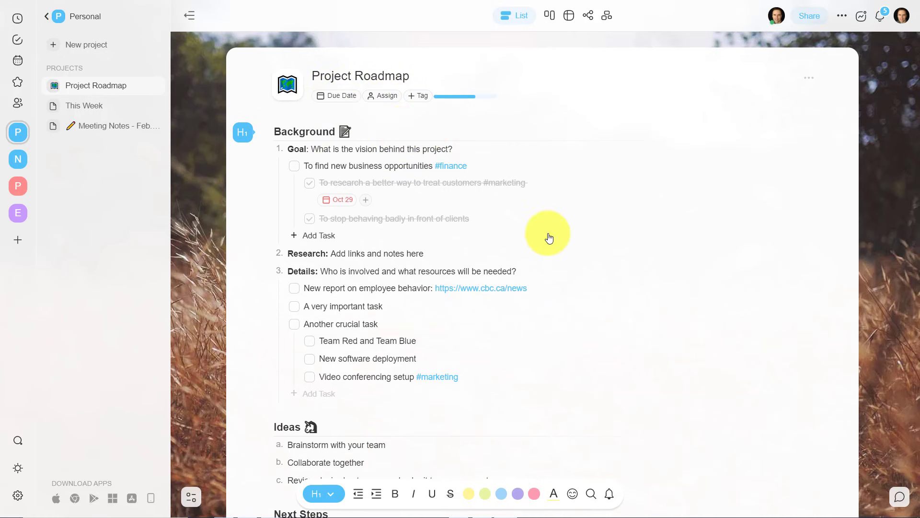
pyautogui.scroll(-6, 548, 235)
pyautogui.scroll(7, 547, 235)
# Step: Switch Project Roadmap through Board, Action, Mindmap and Org Chart views, then back to List
pyautogui.click(550, 16)
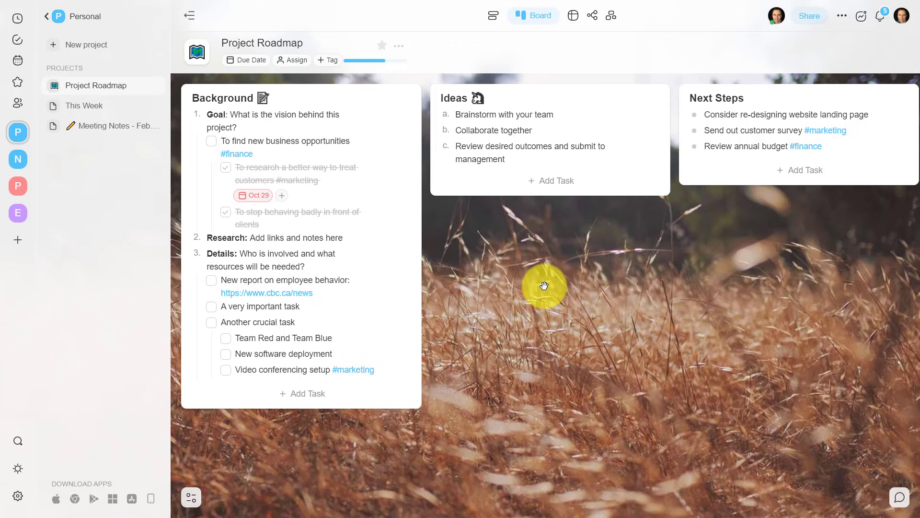
pyautogui.click(573, 17)
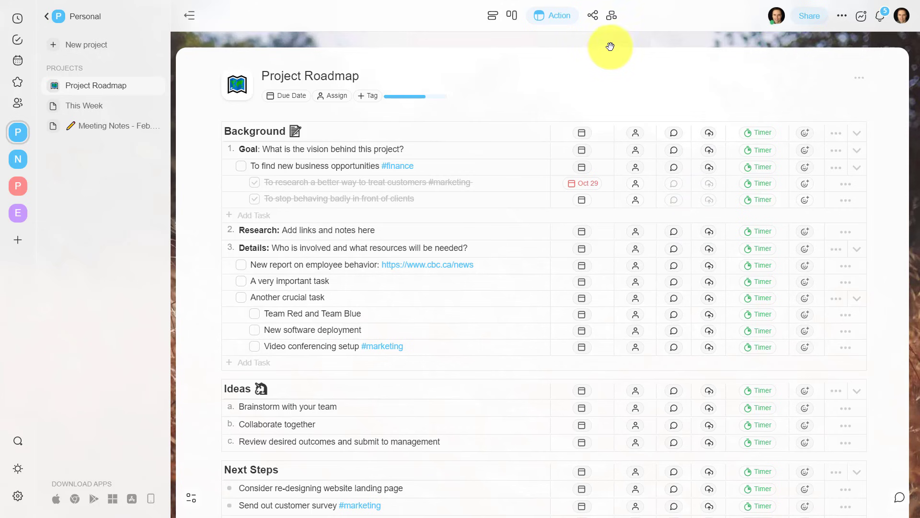
pyautogui.click(593, 16)
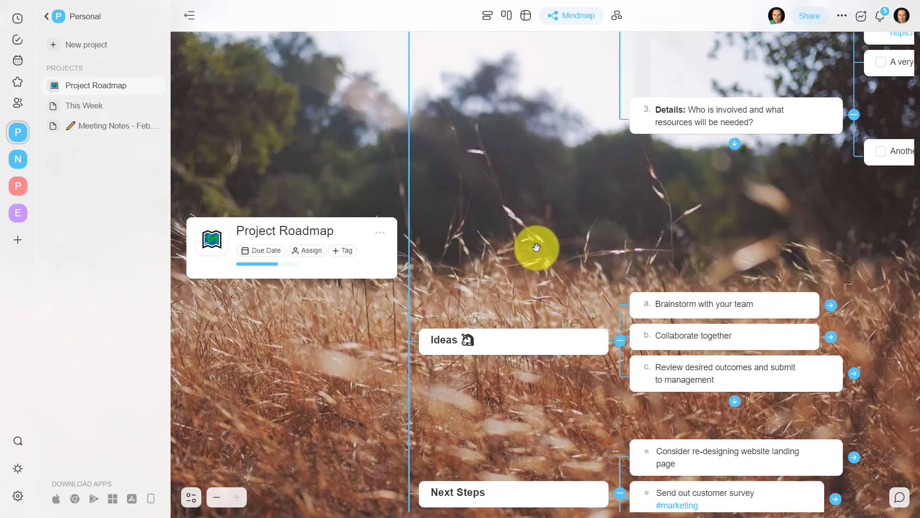
pyautogui.scroll(5, 534, 247)
pyautogui.scroll(-8, 535, 246)
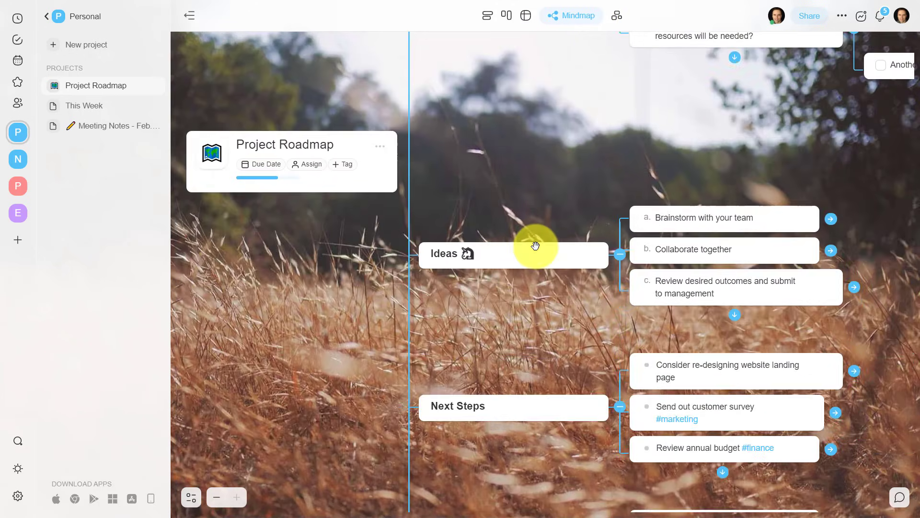
pyautogui.scroll(-1, 535, 246)
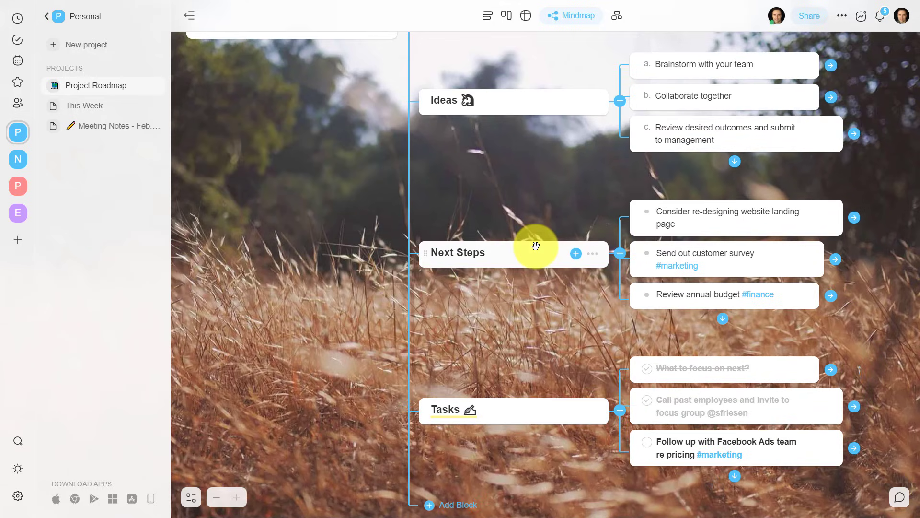
pyautogui.scroll(-4, 476, 260)
pyautogui.scroll(3, 476, 261)
pyautogui.scroll(10, 477, 260)
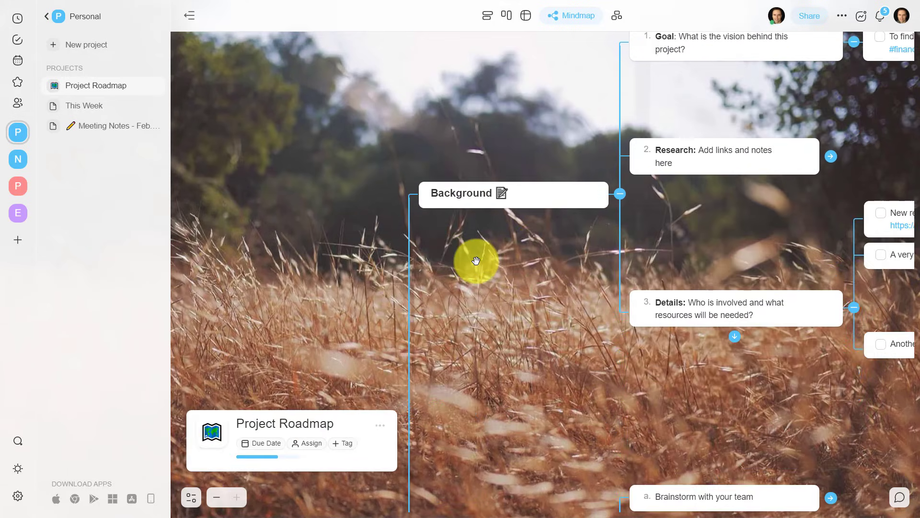
pyautogui.click(617, 21)
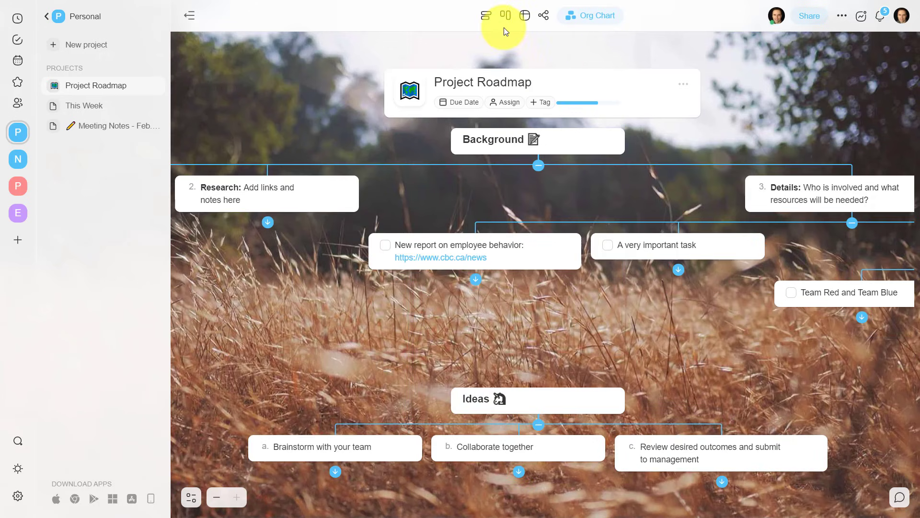
pyautogui.click(486, 16)
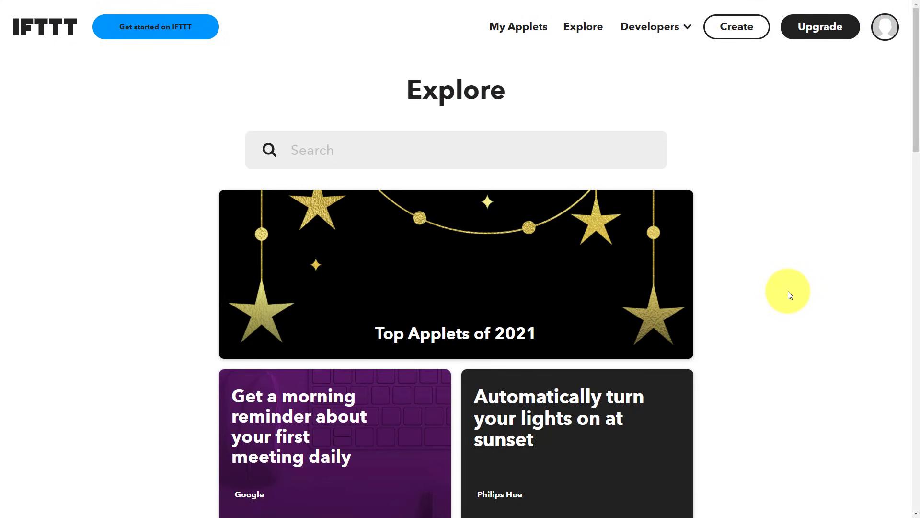
# Step: Open the Top Applets of 2021 collection and scroll through all its applet cards
pyautogui.click(421, 249)
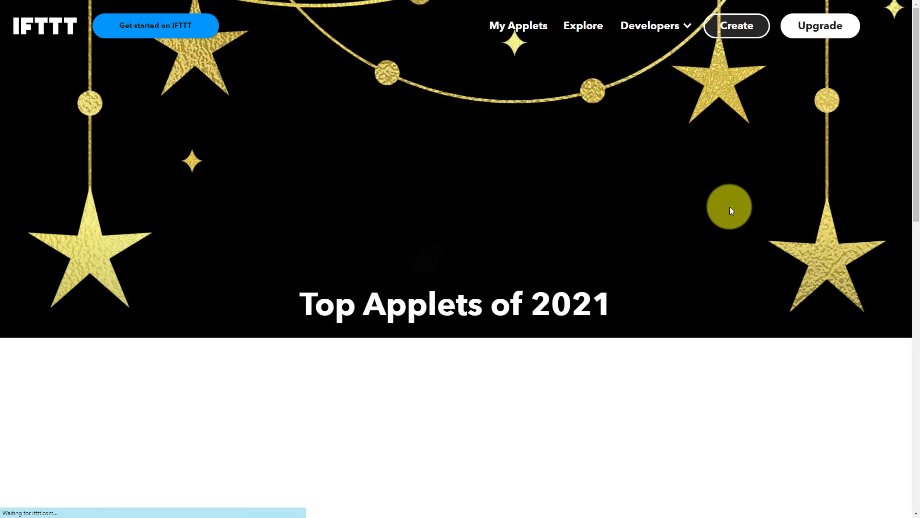
pyautogui.scroll(-8, 695, 211)
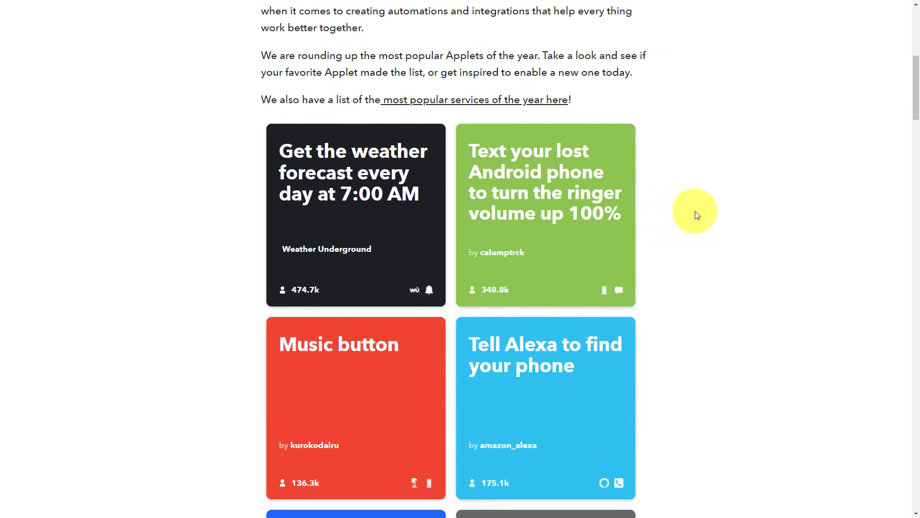
pyautogui.scroll(-2, 695, 211)
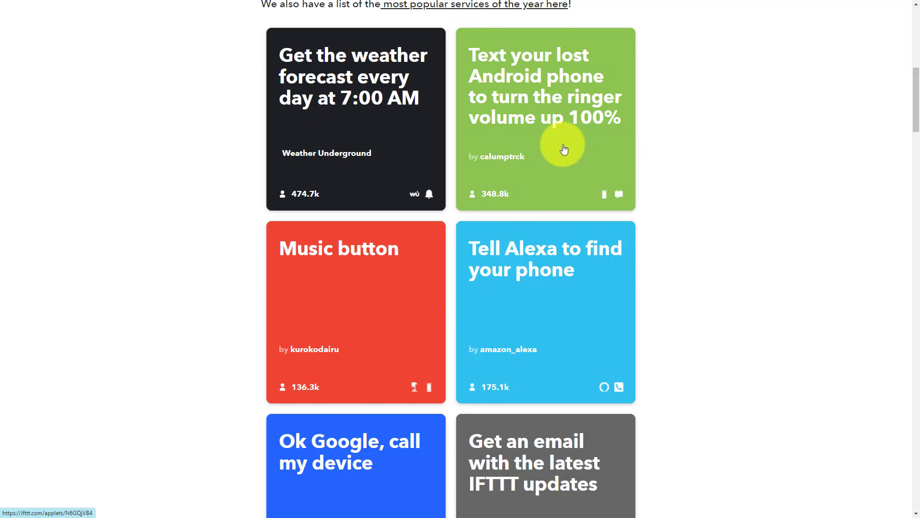
pyautogui.scroll(-1, 561, 152)
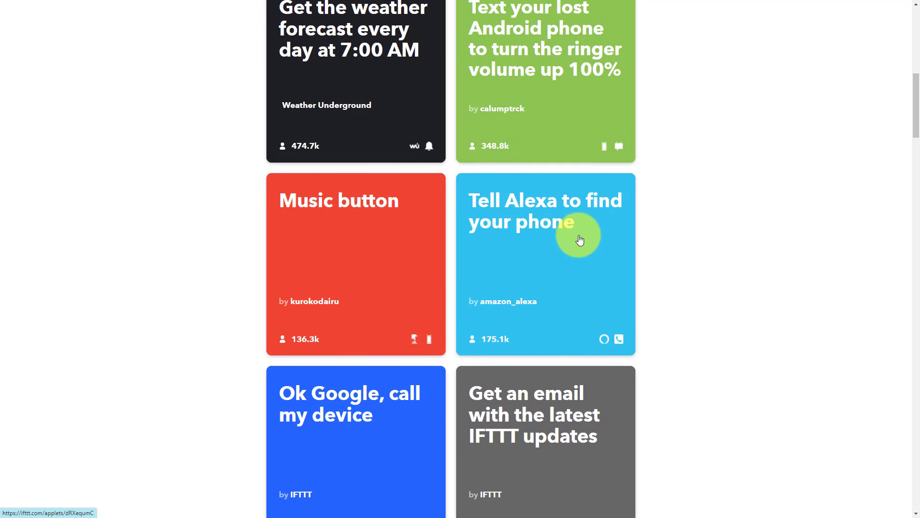
pyautogui.scroll(-3, 578, 239)
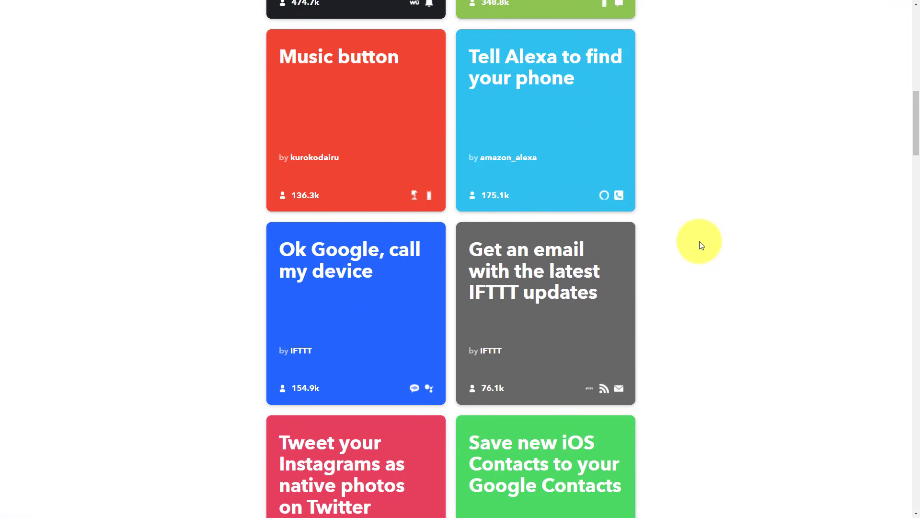
pyautogui.scroll(-6, 701, 245)
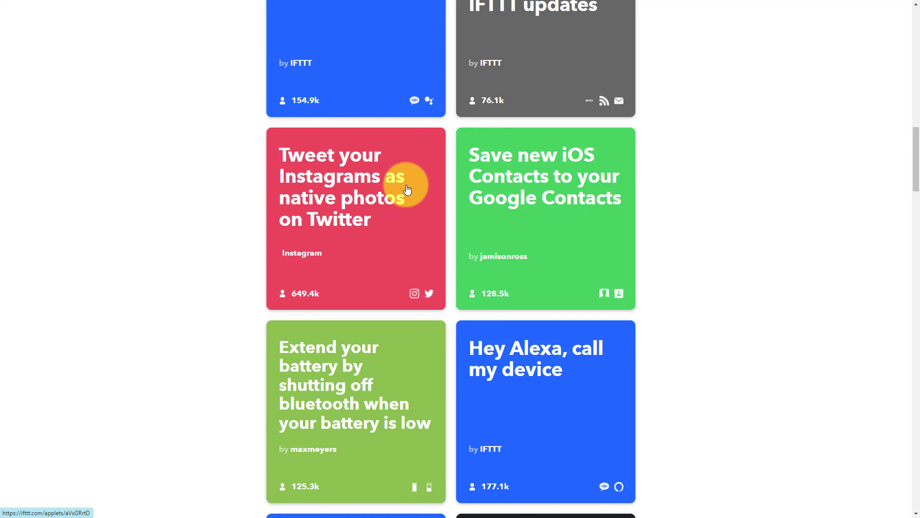
pyautogui.scroll(-8, 730, 267)
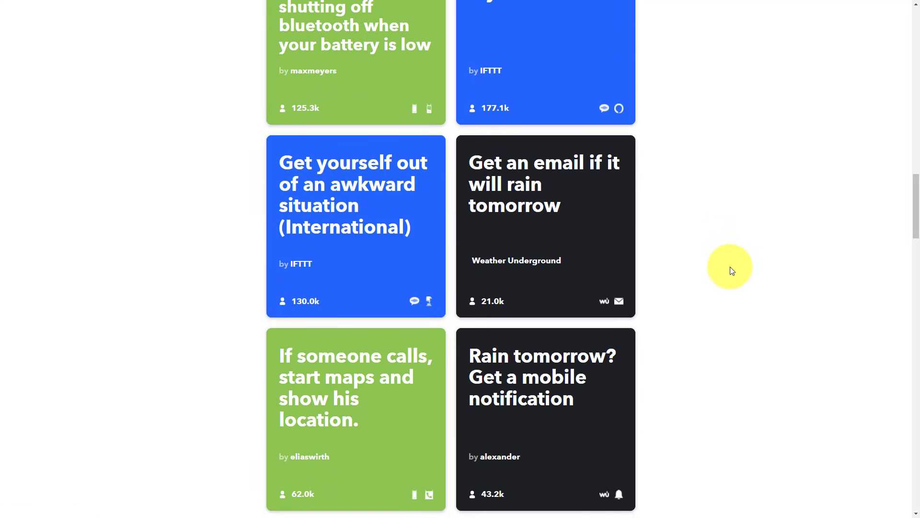
pyautogui.scroll(-9, 732, 270)
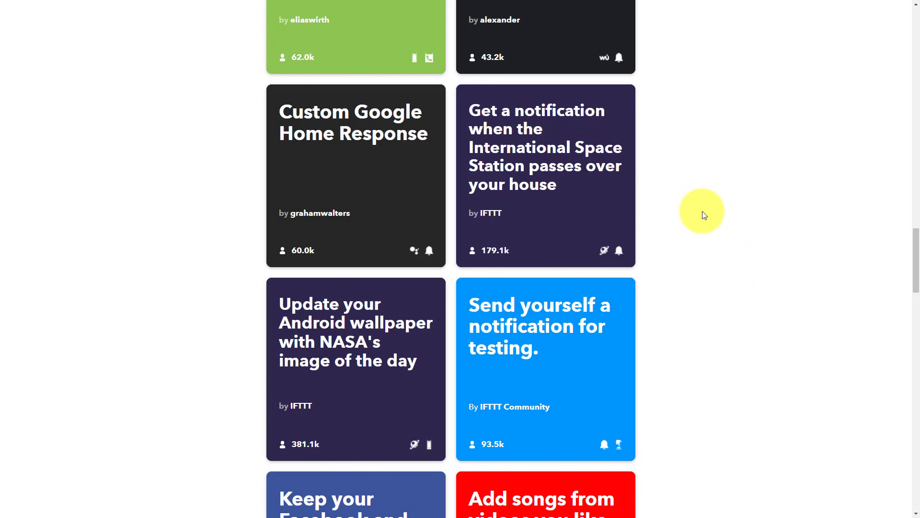
pyautogui.scroll(14, 702, 211)
pyautogui.scroll(18, 703, 212)
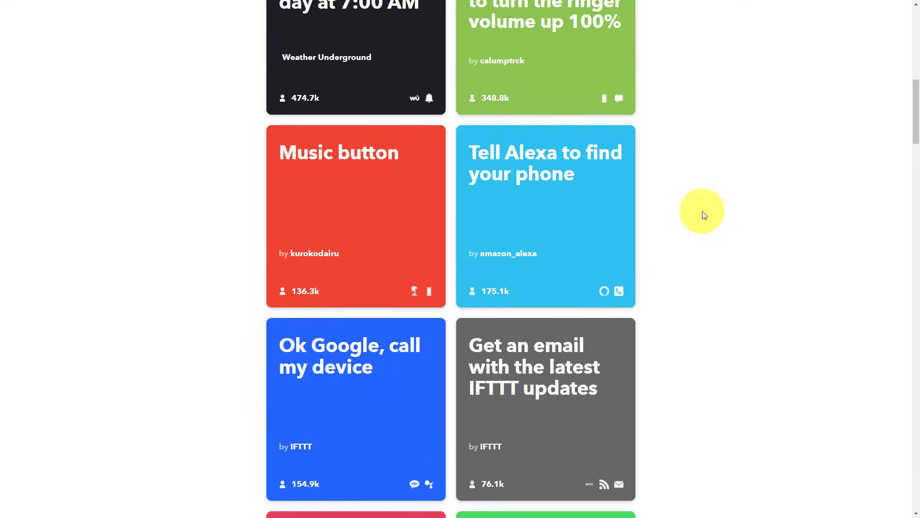
pyautogui.scroll(-4, 702, 211)
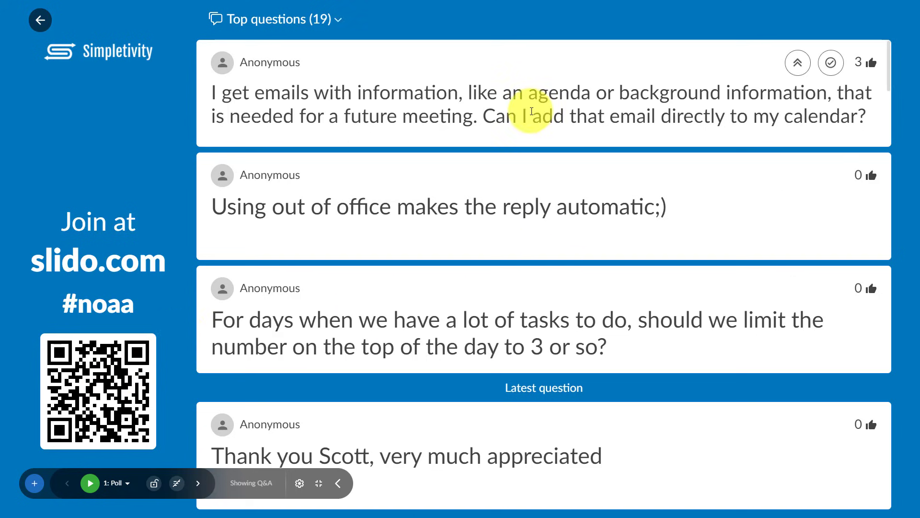
# Step: Highlight and unhighlight the top question, then present poll 1's meetings-per-day results
pyautogui.click(798, 63)
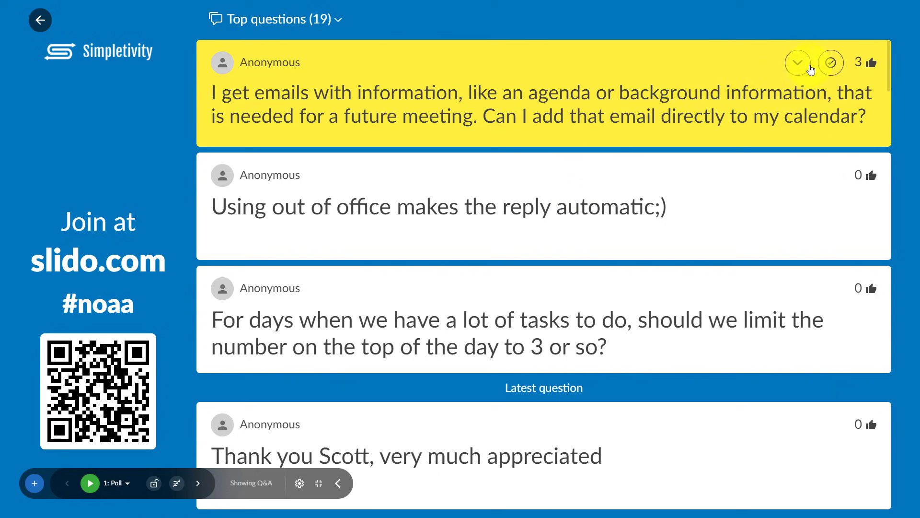
pyautogui.click(798, 64)
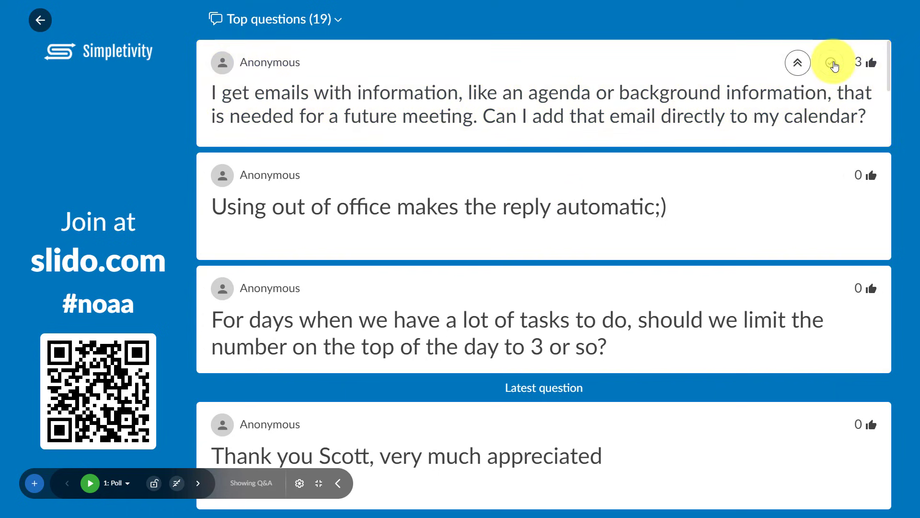
pyautogui.click(117, 483)
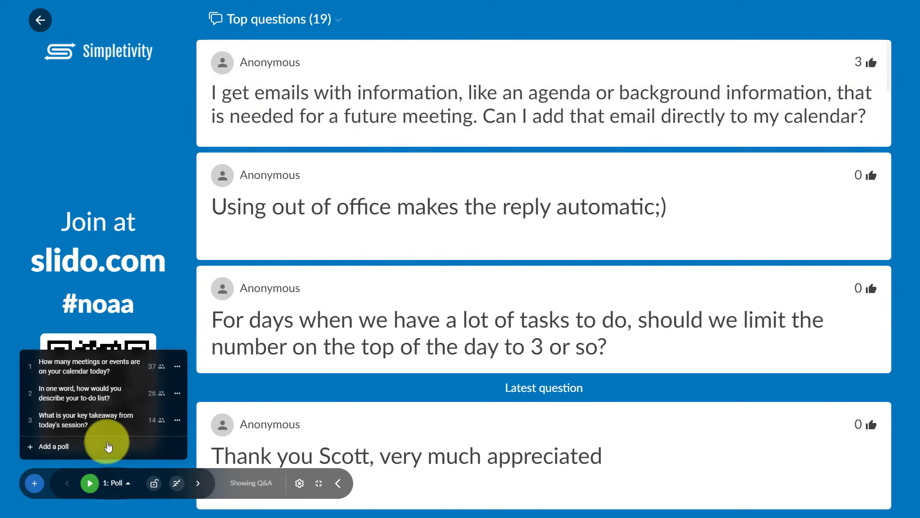
pyautogui.click(92, 366)
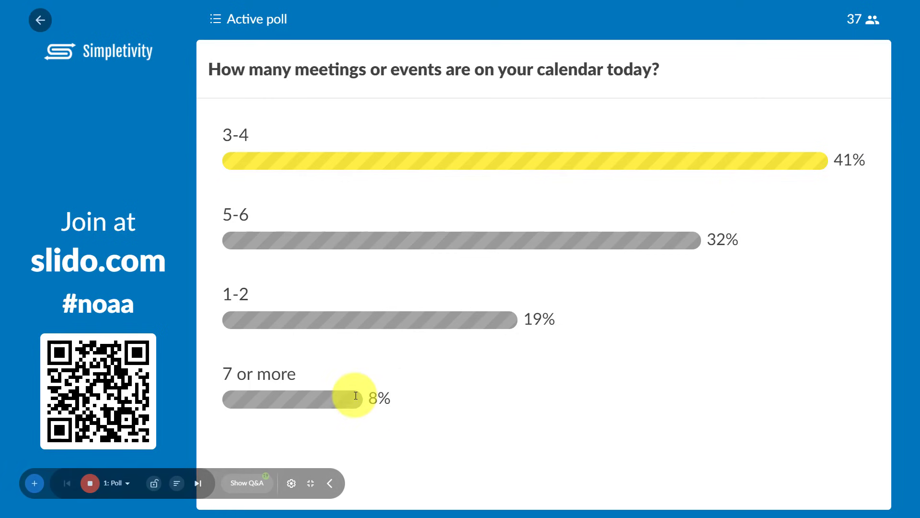
# Step: Present the to-do list word cloud poll, then return to the Slido admin
pyautogui.click(116, 484)
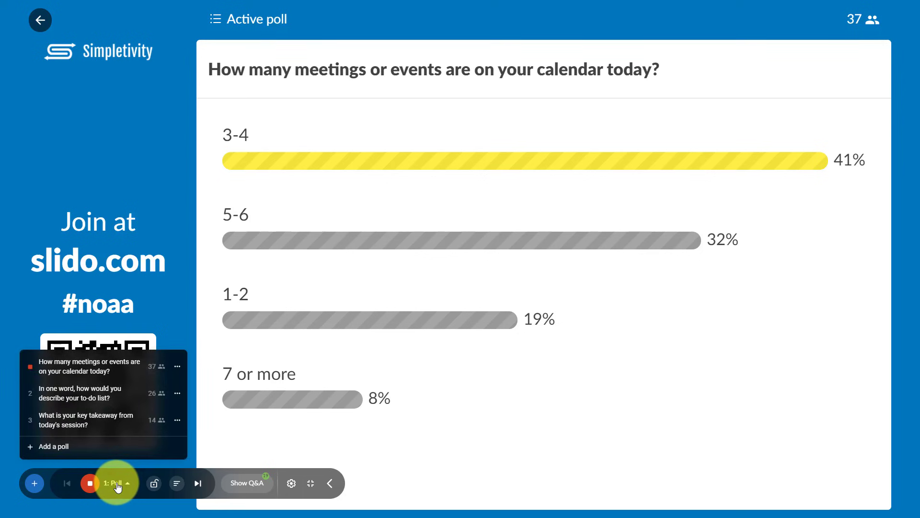
pyautogui.click(80, 393)
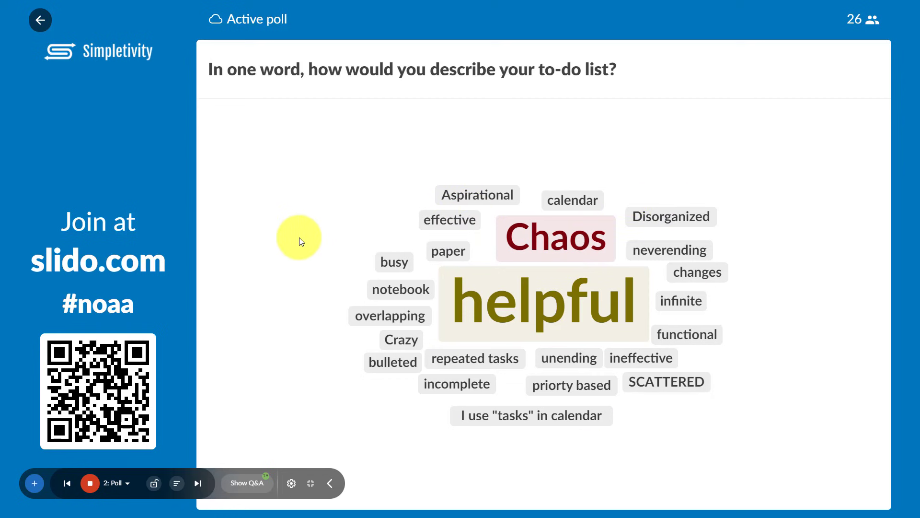
pyautogui.click(39, 22)
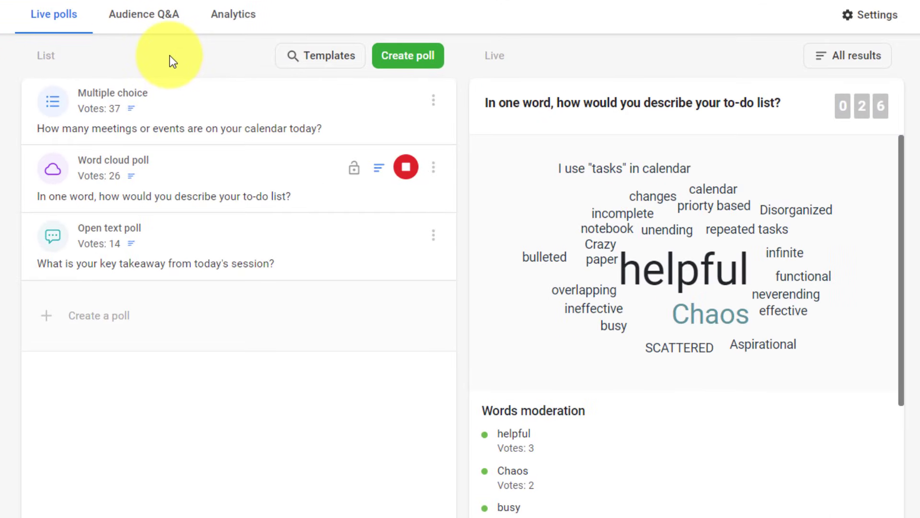
# Step: Review the Audience Q&A questions, then open the Analytics event overview
pyautogui.click(131, 19)
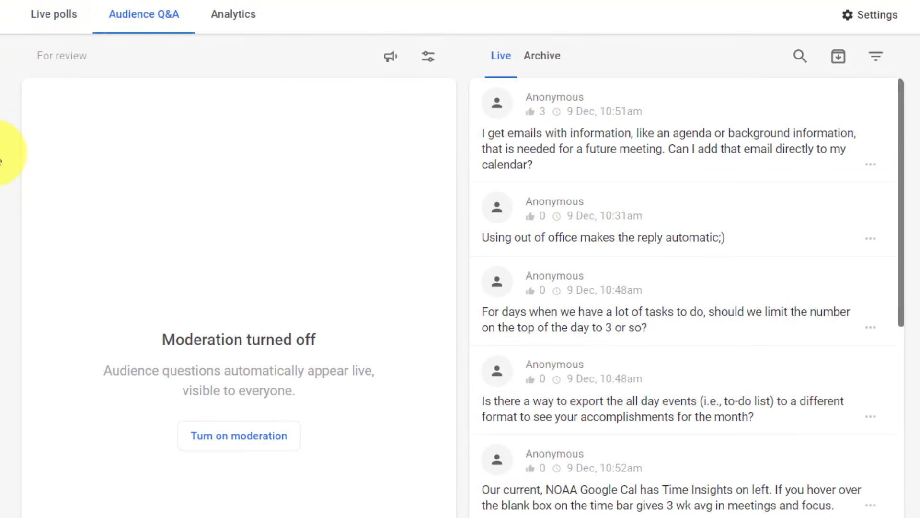
pyautogui.click(237, 17)
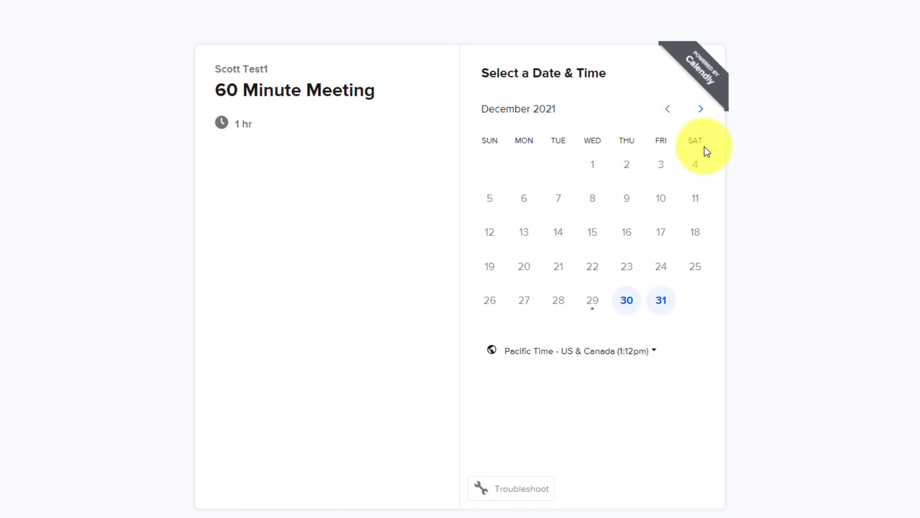
# Step: Book the 60 Minute Meeting for Tuesday, January 11, 2022 at 1:00pm
pyautogui.click(701, 110)
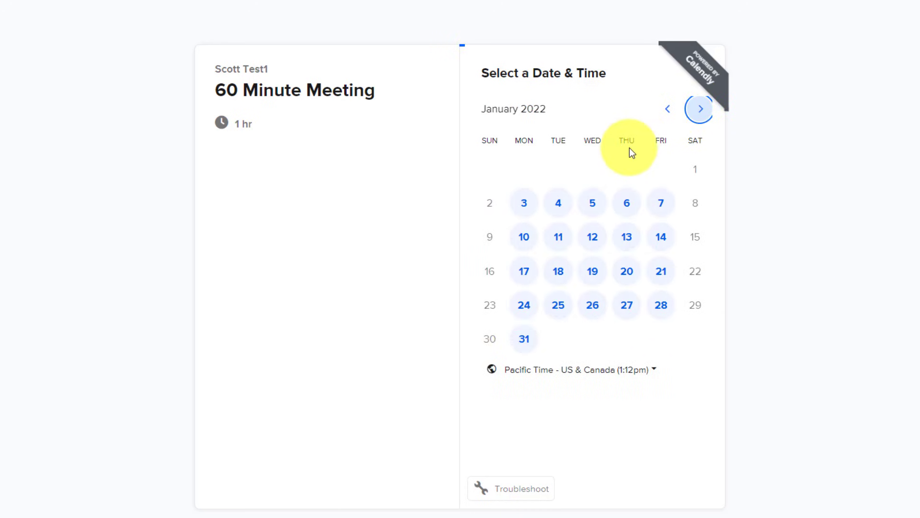
pyautogui.click(557, 240)
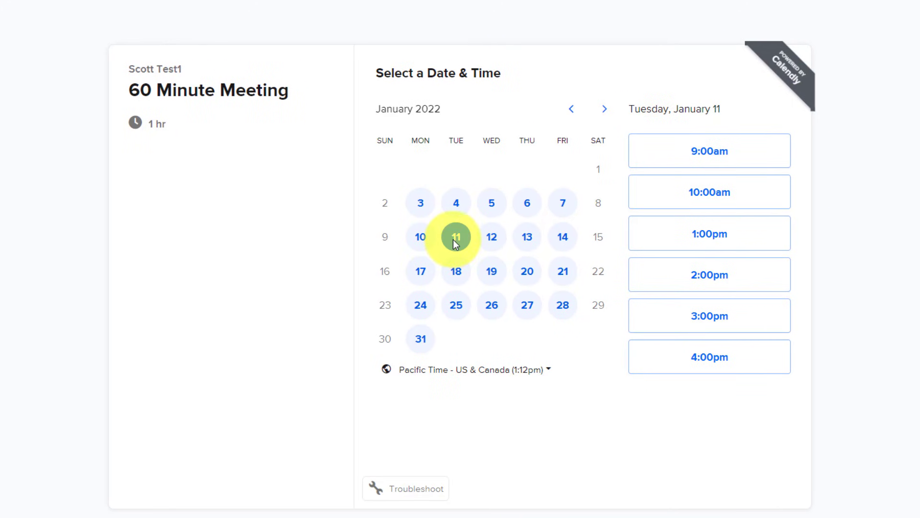
pyautogui.click(715, 237)
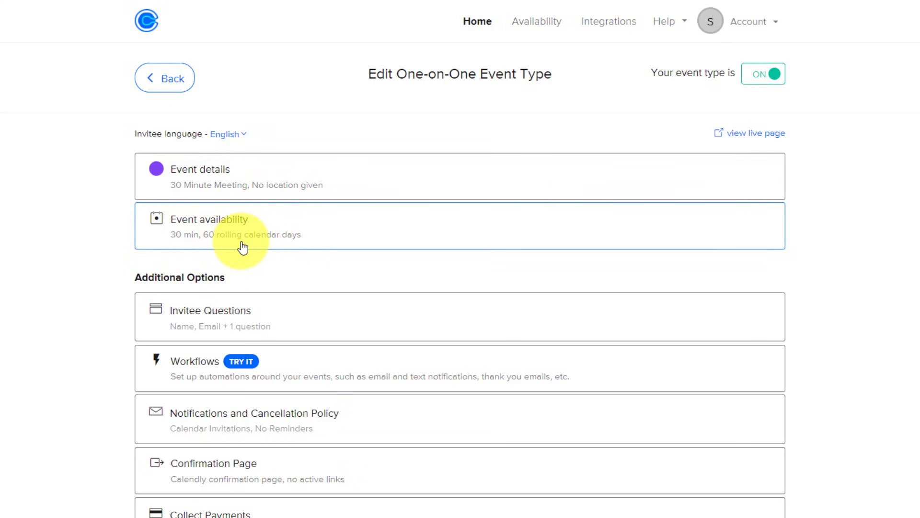
# Step: In Event availability, change the rolling booking window from 60 to 21 calendar days
pyautogui.click(268, 225)
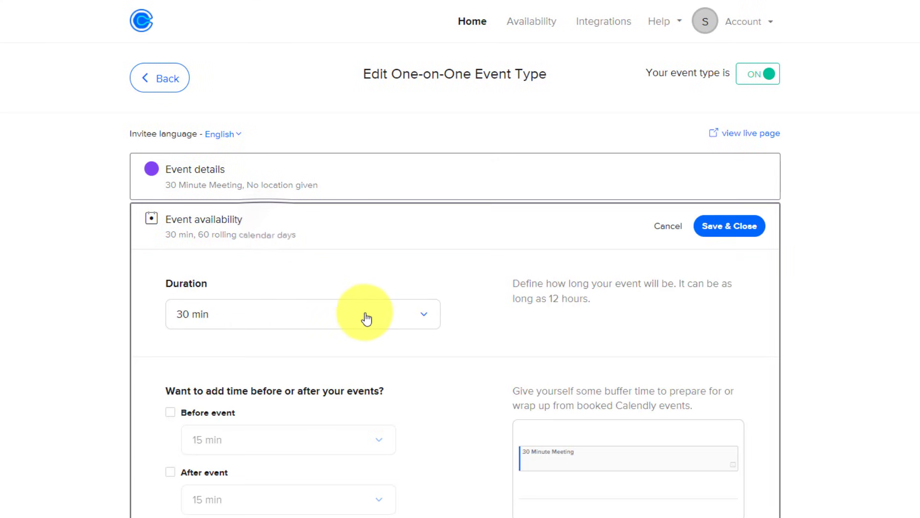
pyautogui.scroll(-15, 380, 322)
pyautogui.scroll(-5, 381, 321)
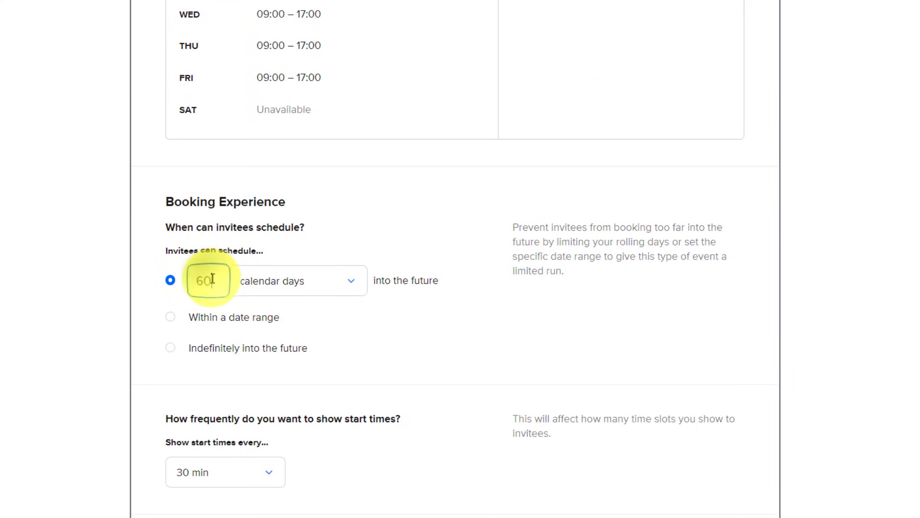
pyautogui.moveTo(213, 278); pyautogui.dragTo(185, 282)
pyautogui.write('21')
pyautogui.click(437, 244)
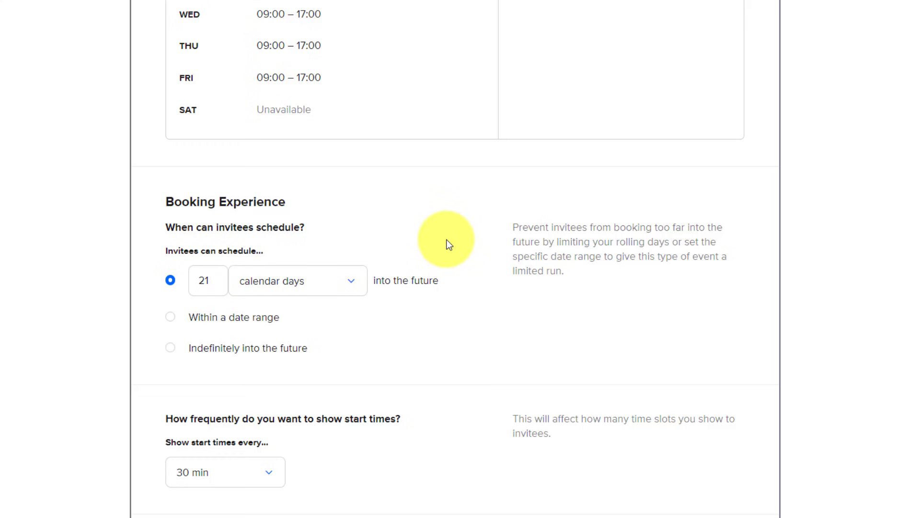
# Step: Set 'Show start times every' to 60 min
pyautogui.scroll(-4, 412, 330)
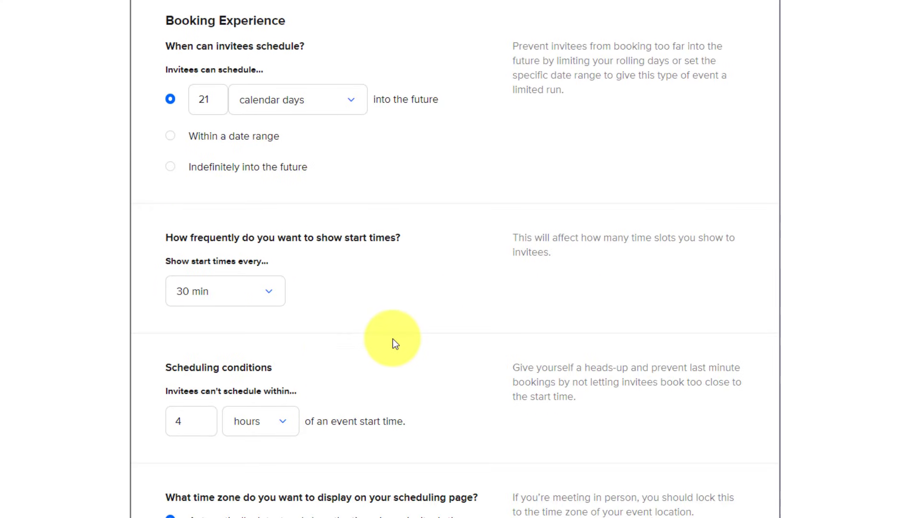
pyautogui.click(271, 297)
pyautogui.moveTo(283, 341); pyautogui.dragTo(278, 389)
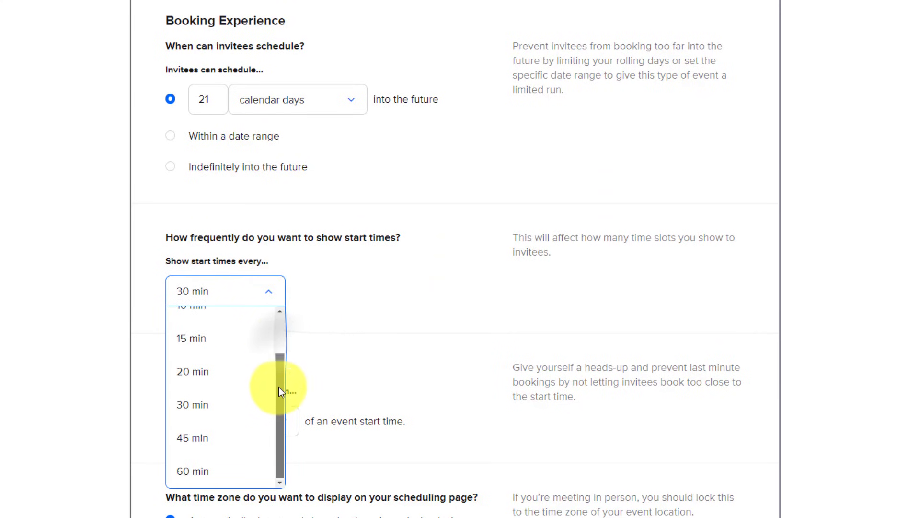
pyautogui.click(235, 461)
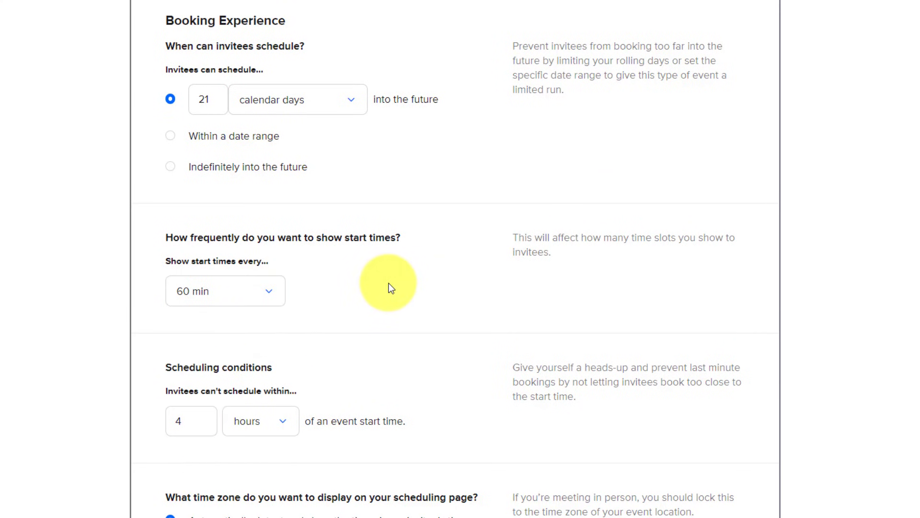
pyautogui.scroll(12, 826, 231)
pyautogui.scroll(8, 826, 232)
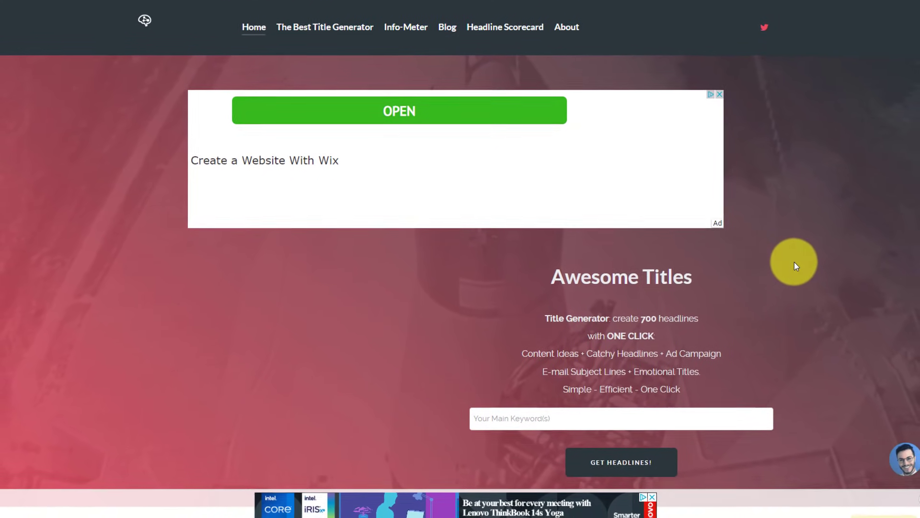
# Step: Enter 'real estate' as the main keyword via autocomplete and generate the headlines
pyautogui.scroll(-2, 791, 259)
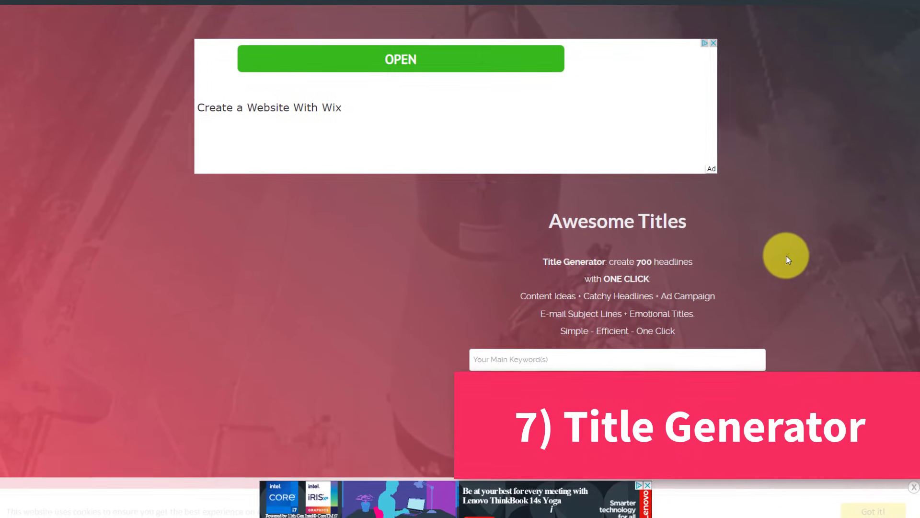
pyautogui.scroll(-2, 785, 254)
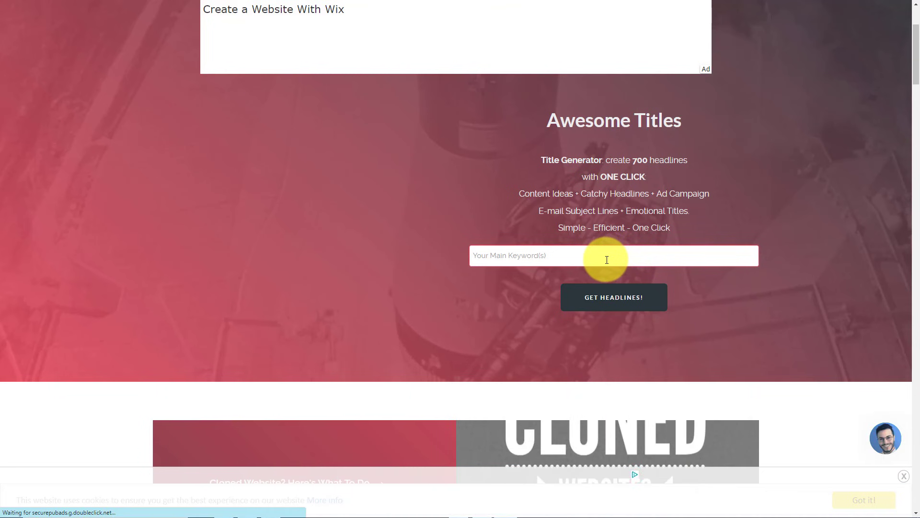
pyautogui.click(607, 260)
pyautogui.write('re')
pyautogui.press('Down')
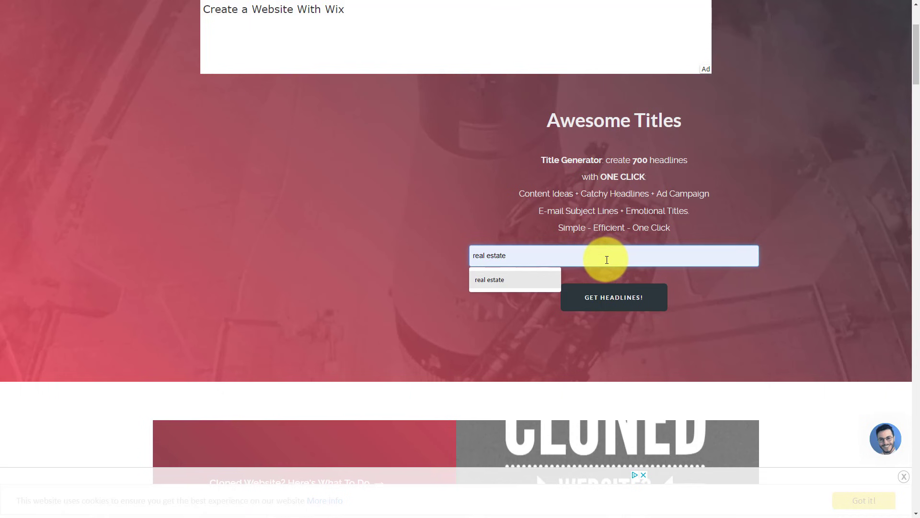
pyautogui.press('Return')
pyautogui.click(614, 297)
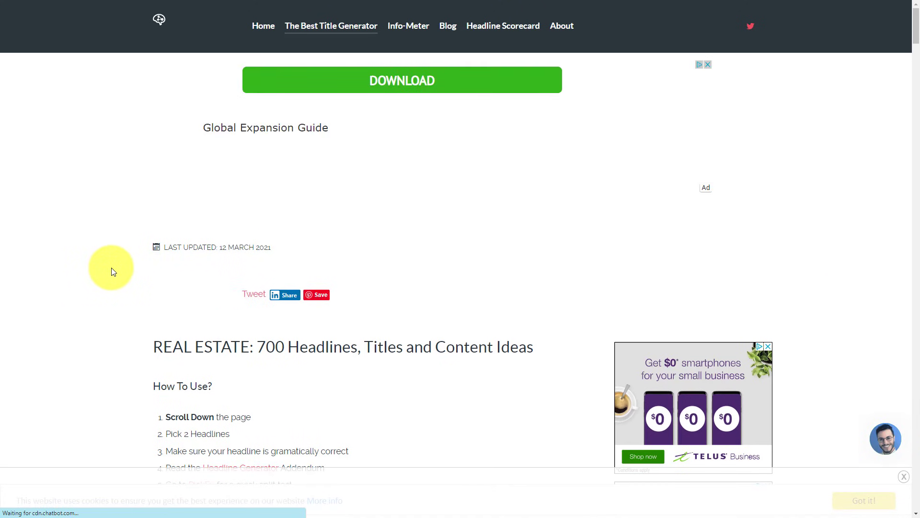
pyautogui.scroll(-14, 113, 271)
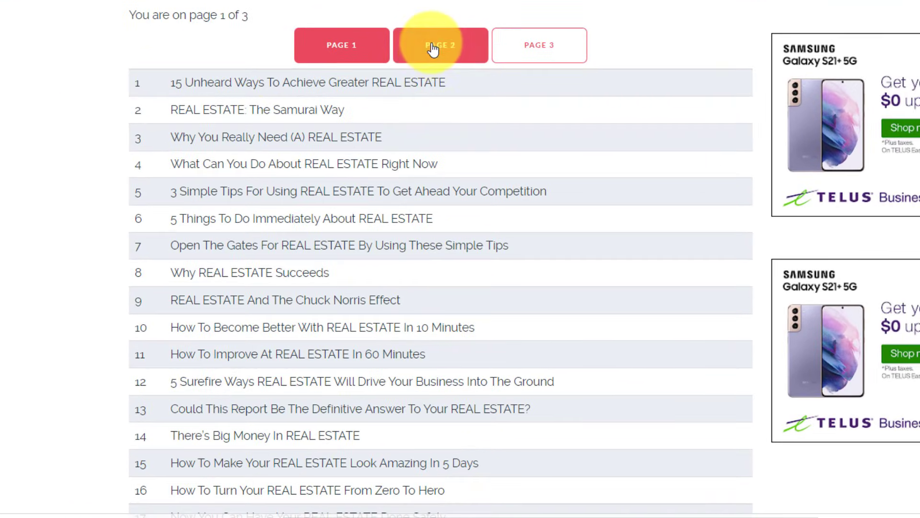
pyautogui.scroll(-5, 56, 197)
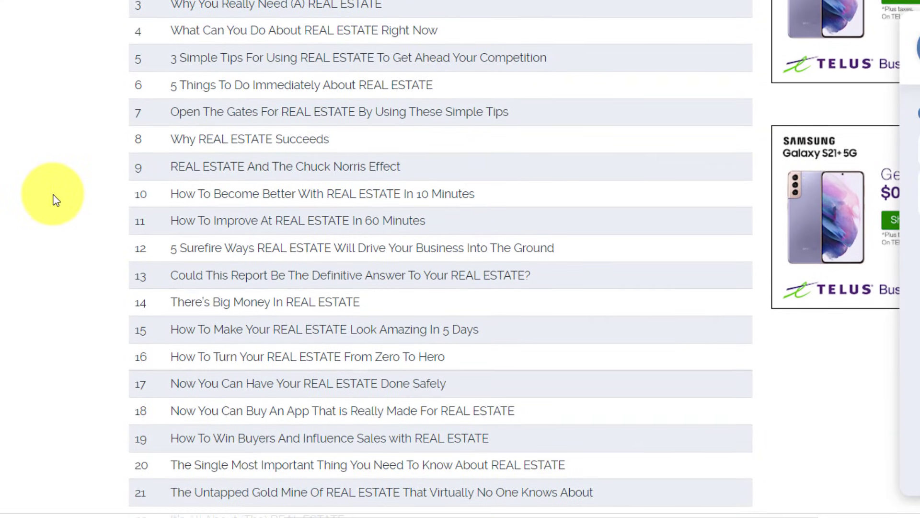
pyautogui.scroll(-12, 55, 201)
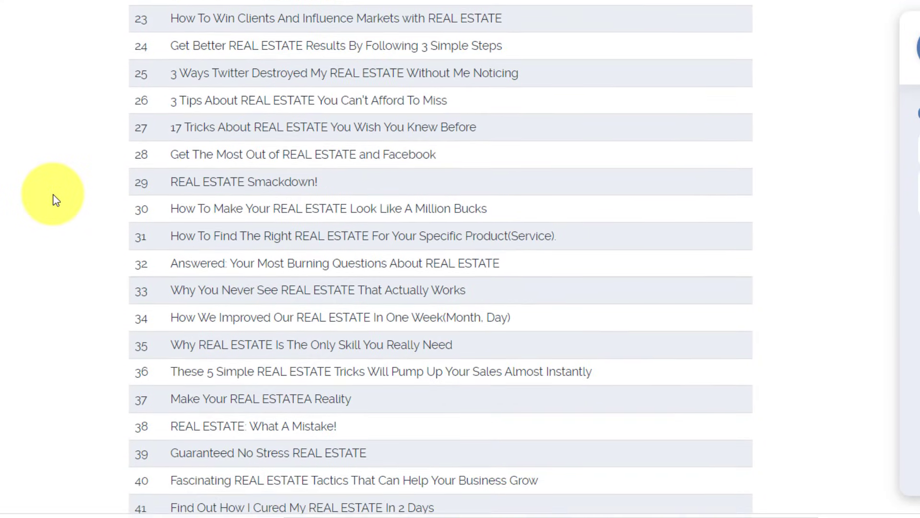
pyautogui.scroll(-3, 56, 201)
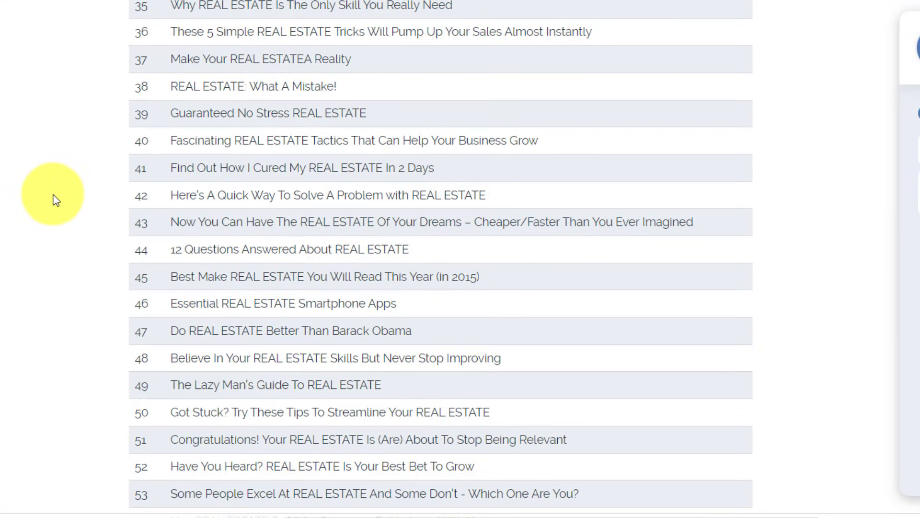
pyautogui.scroll(-3, 56, 200)
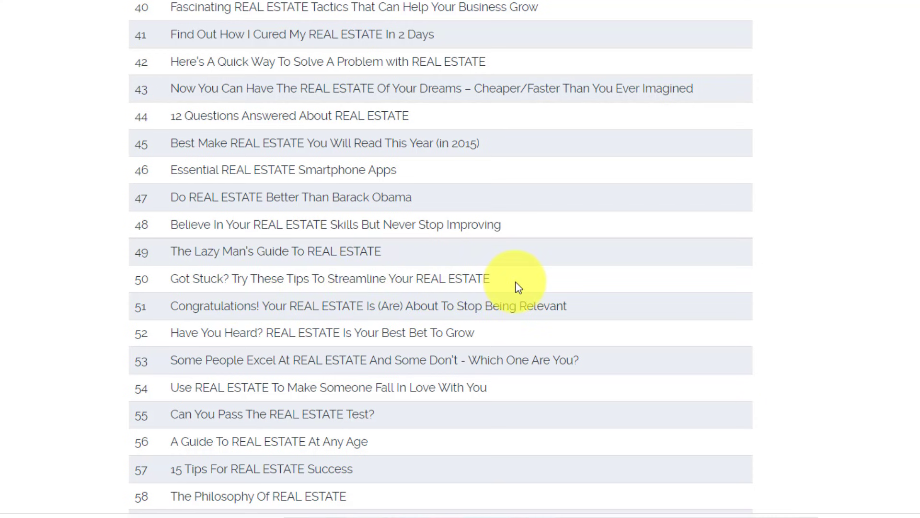
pyautogui.scroll(-4, 89, 232)
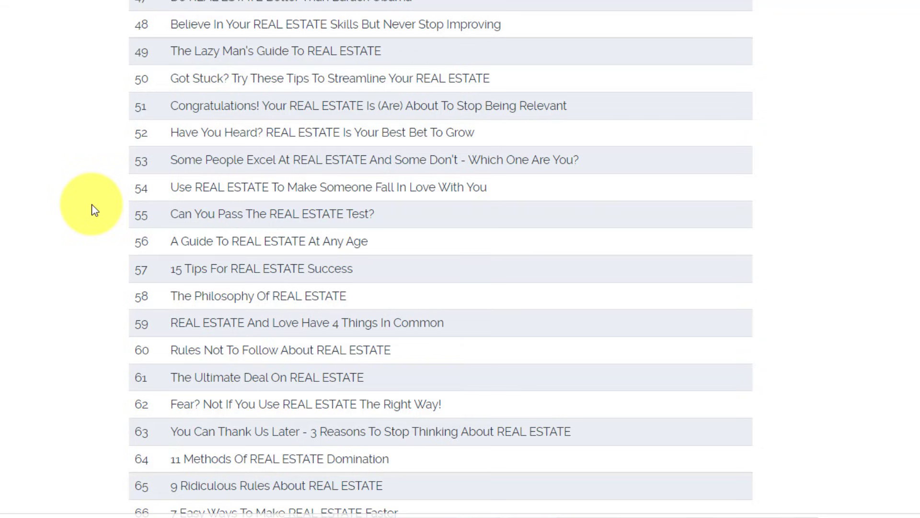
pyautogui.scroll(-12, 95, 210)
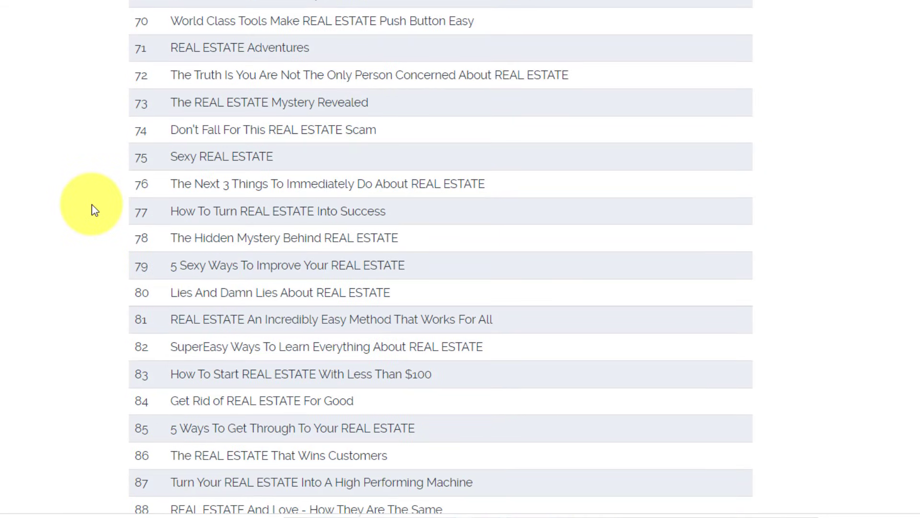
pyautogui.scroll(-4, 95, 210)
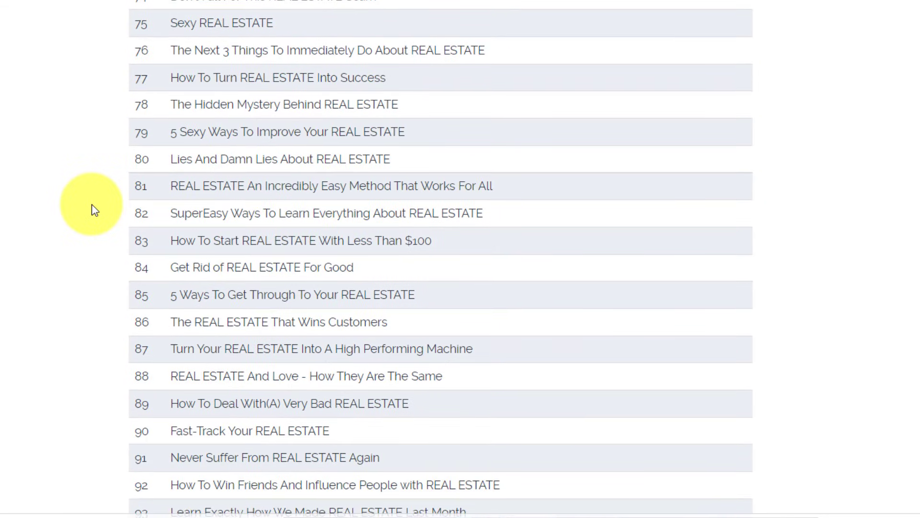